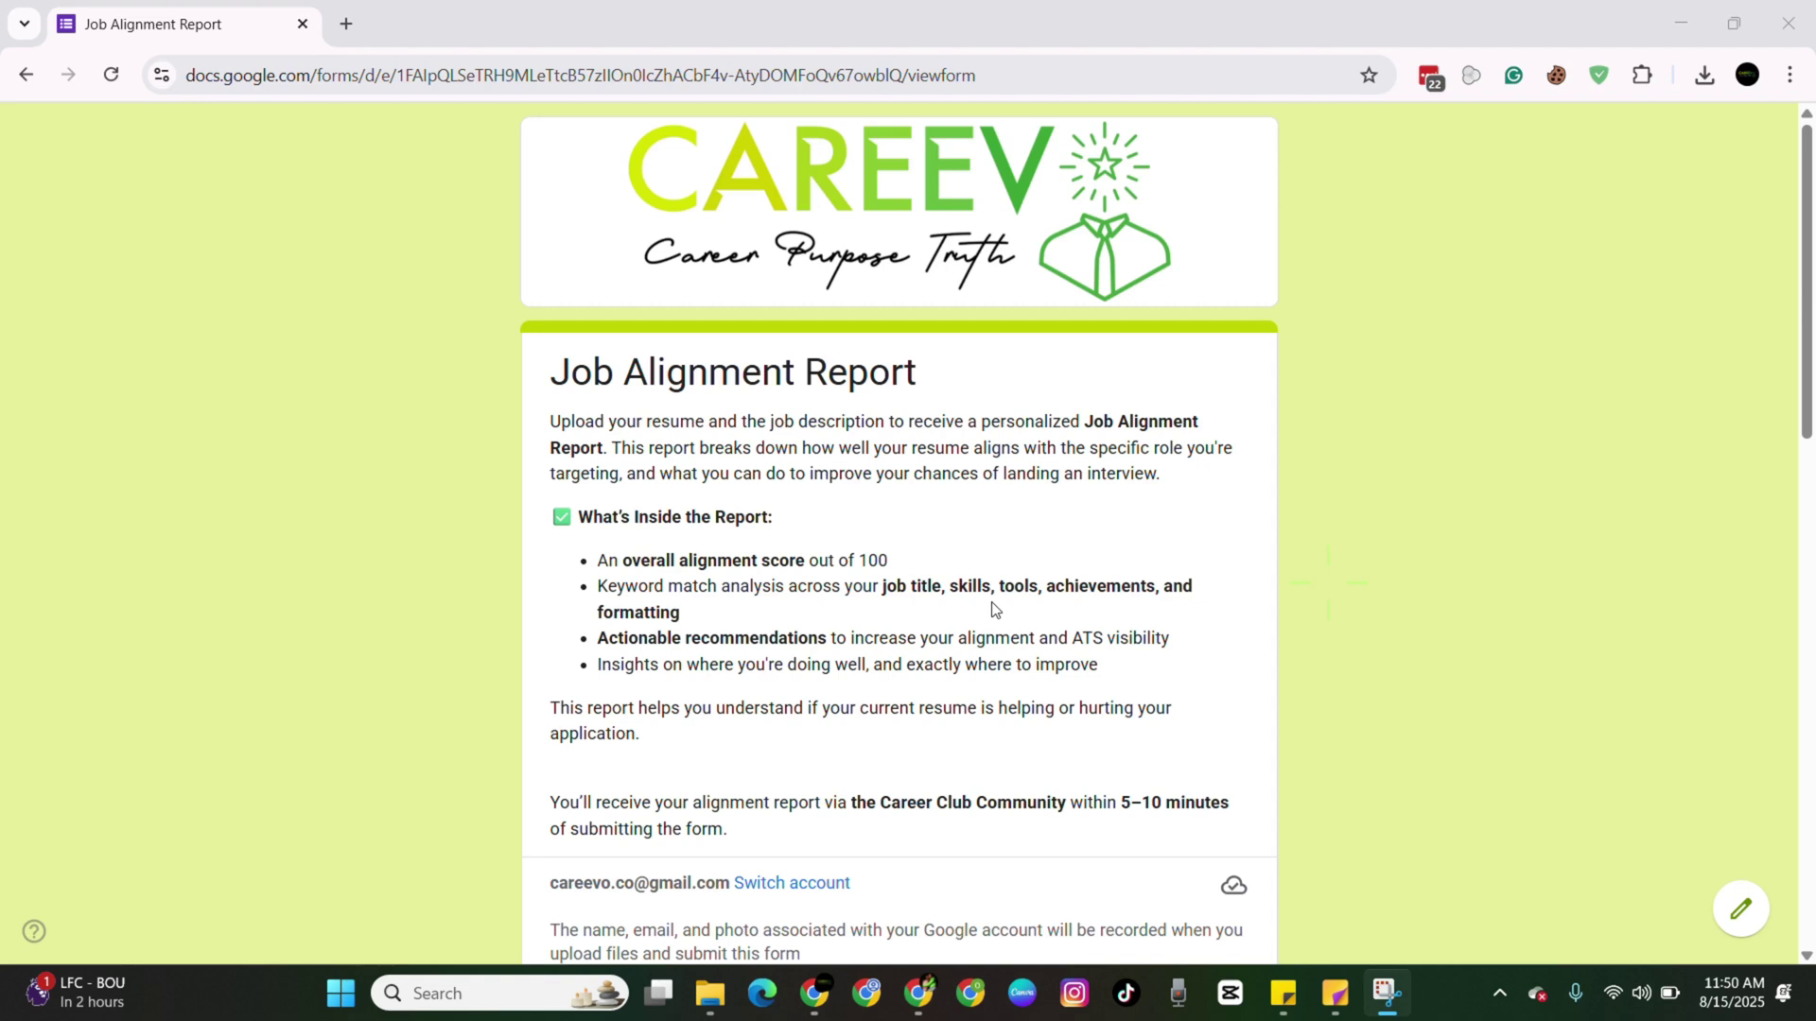
Fill in the Email question with the contact e-mail address.
{"action": "scroll", "coordinate": [993, 608], "scroll_direction": "down", "scroll_amount": 7}
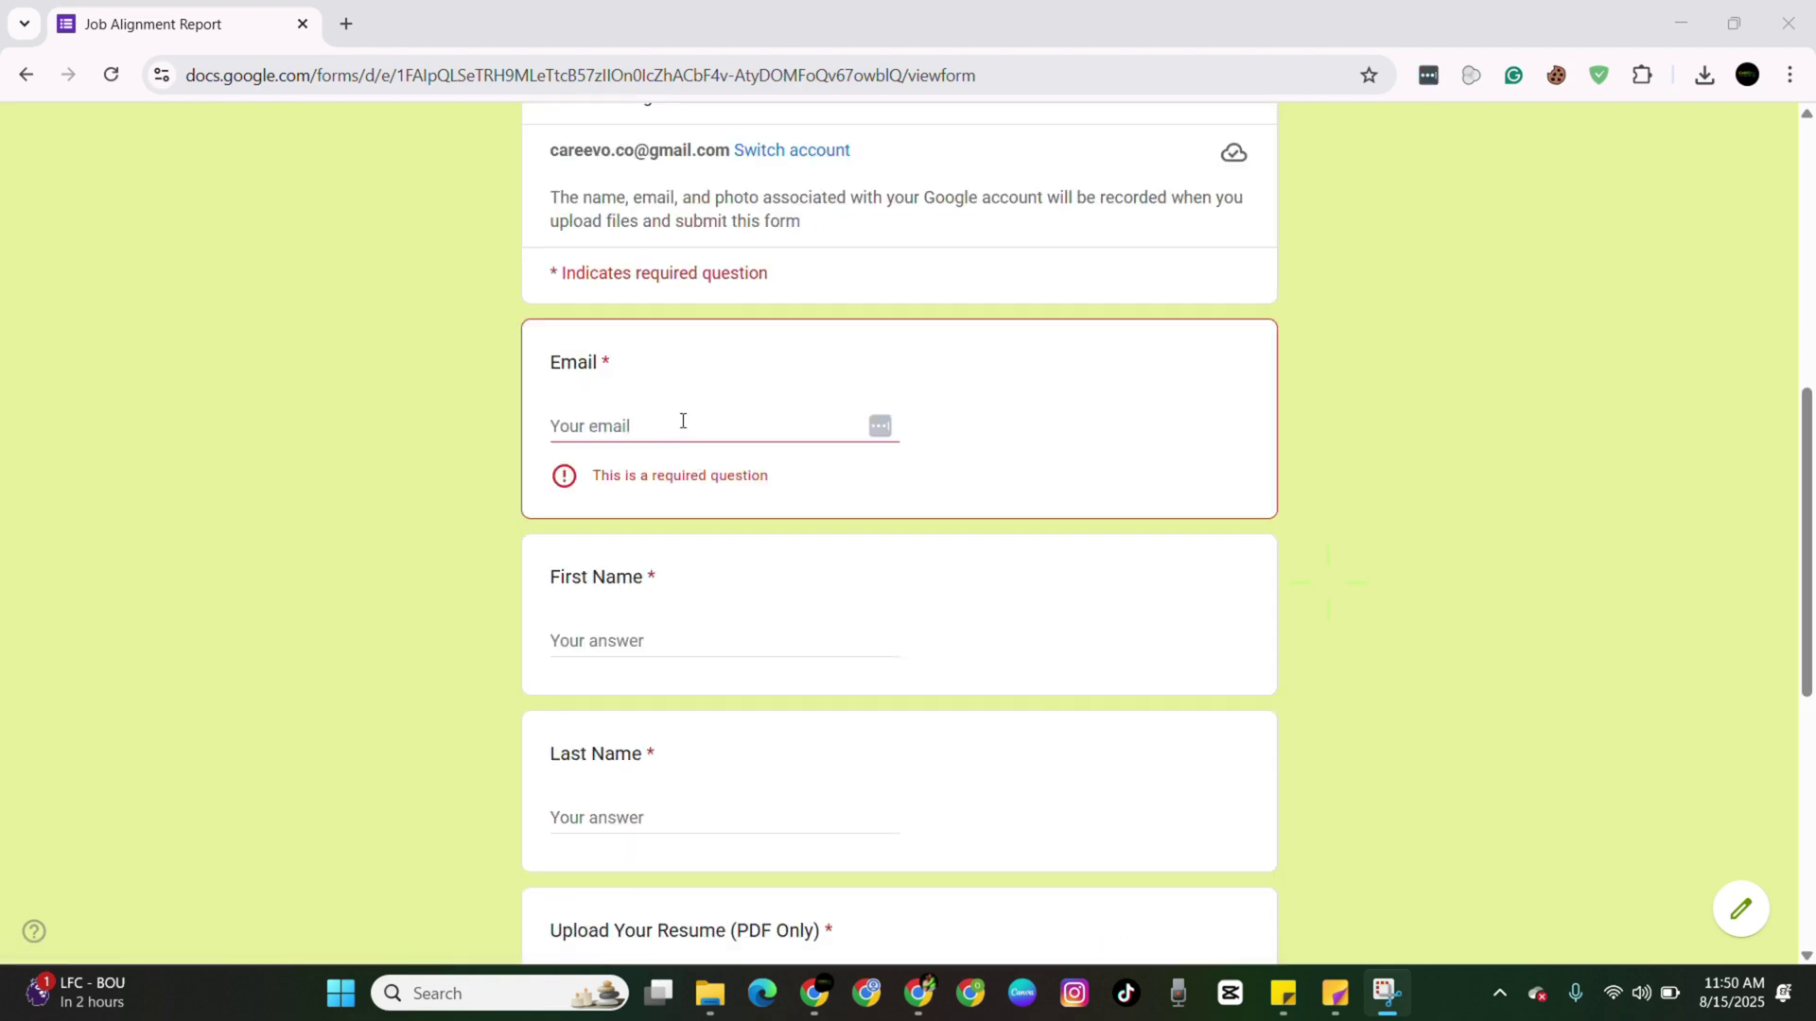
{"action": "scroll", "coordinate": [683, 421], "scroll_direction": "down", "scroll_amount": 5}
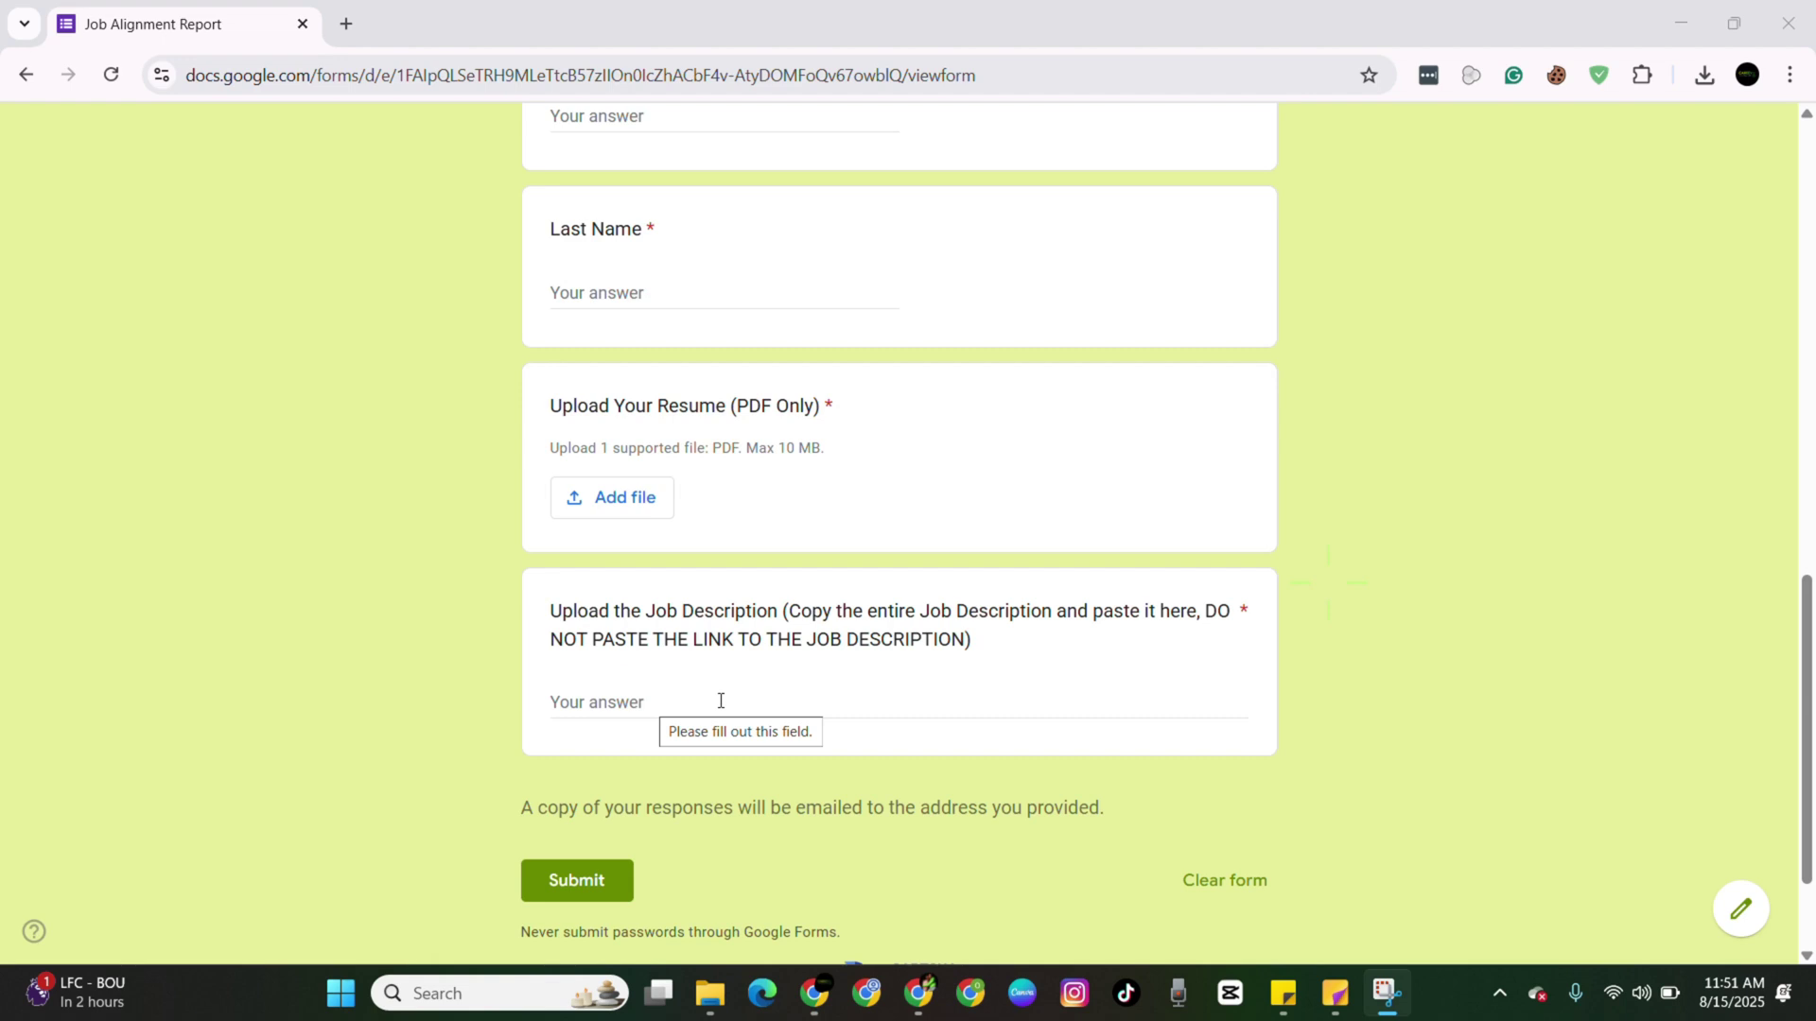
{"action": "scroll", "coordinate": [720, 700], "scroll_direction": "up", "scroll_amount": 1}
{"action": "scroll", "coordinate": [720, 701], "scroll_direction": "up", "scroll_amount": 6}
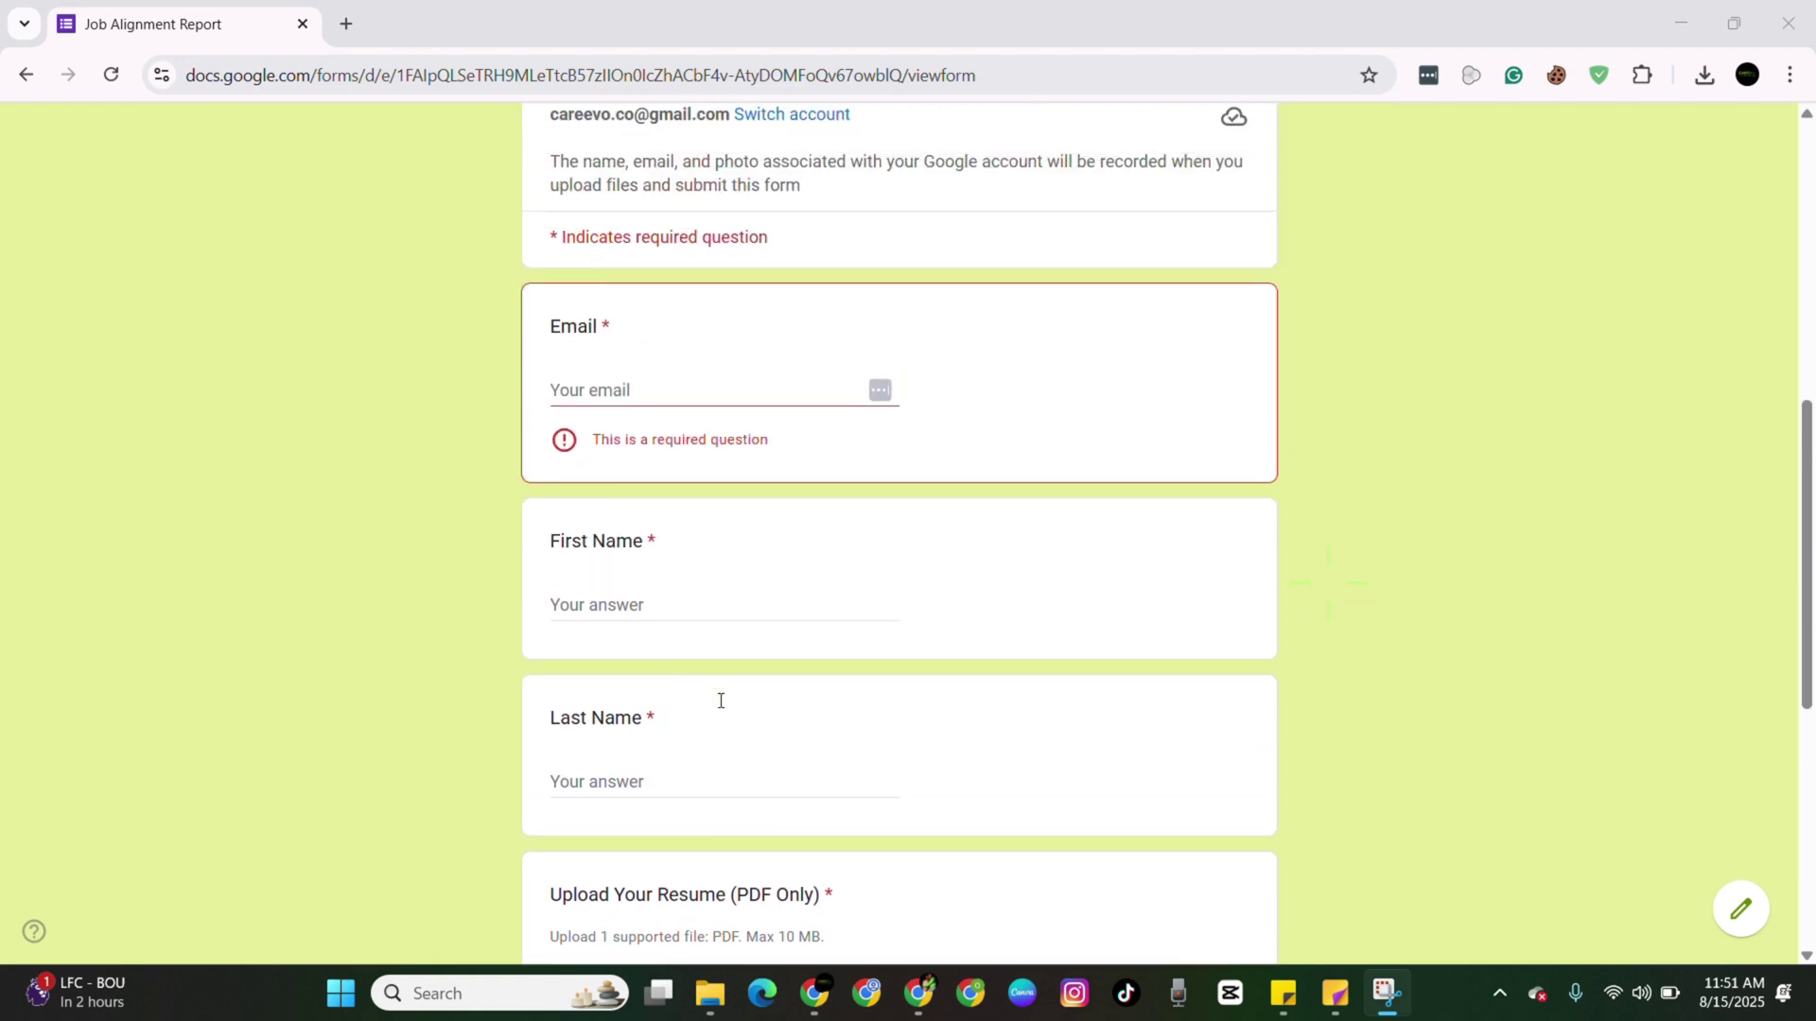
{"action": "left_click", "coordinate": [592, 511]}
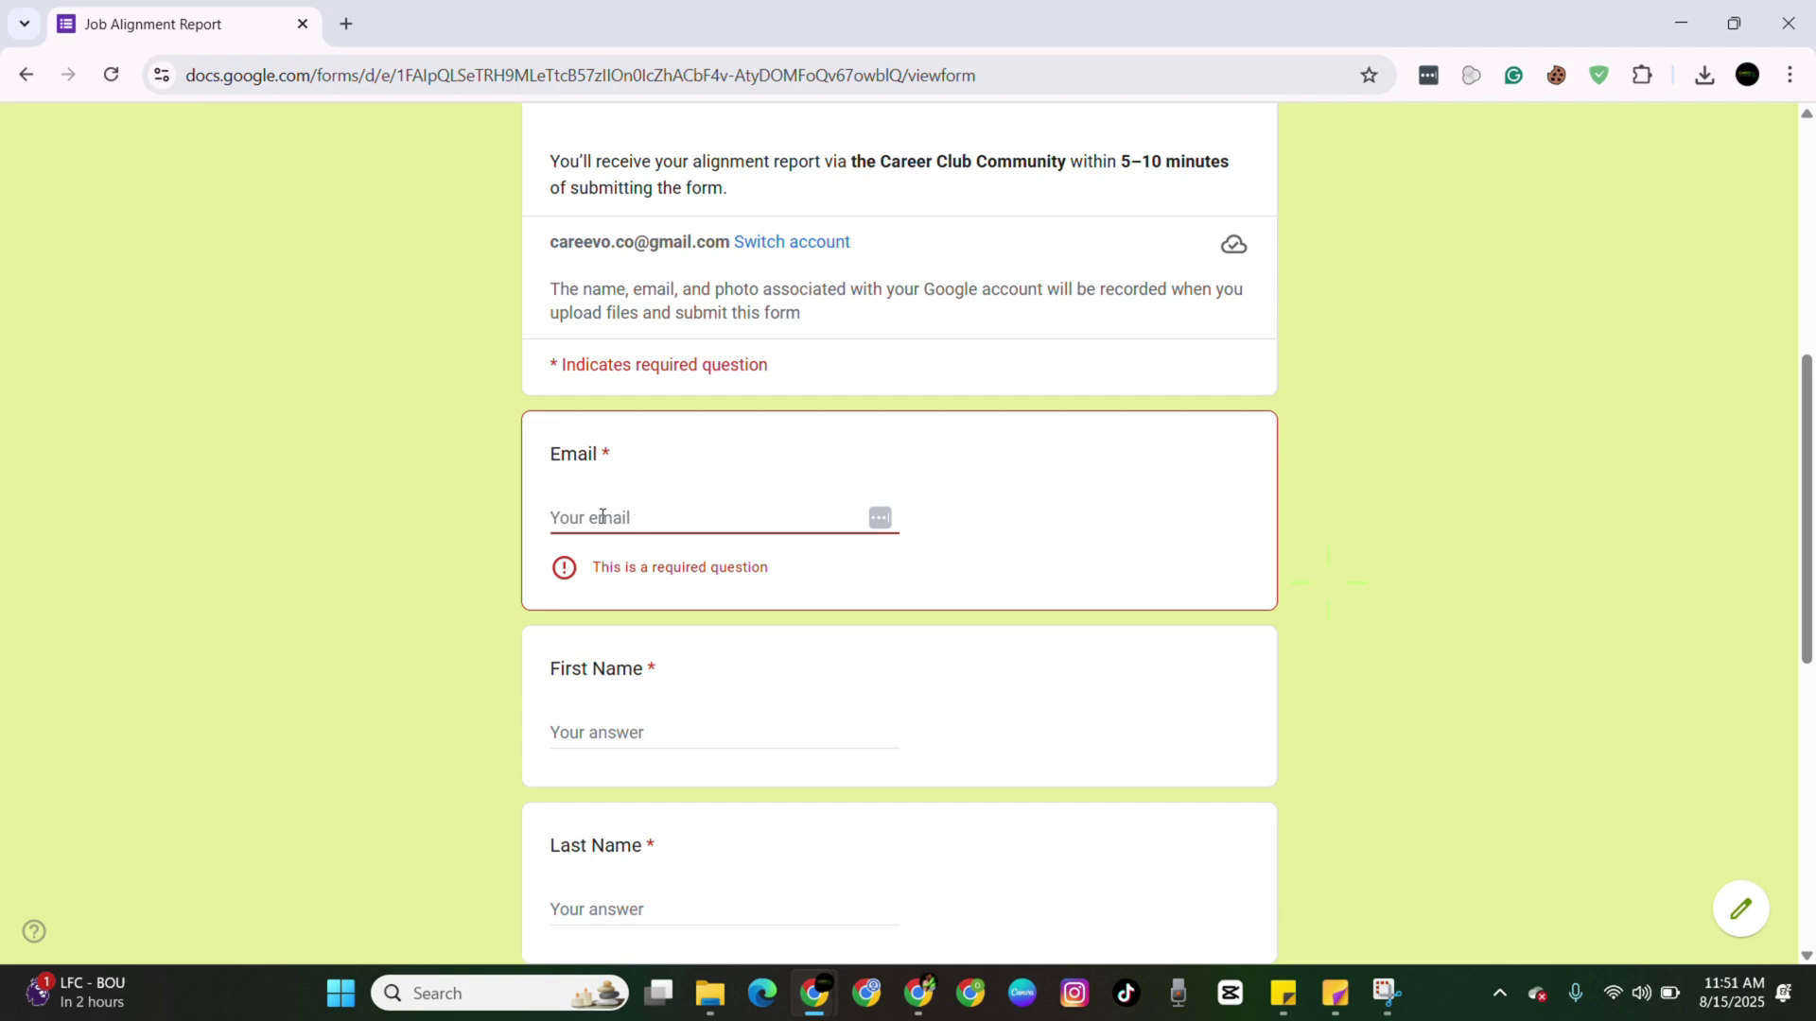
{"action": "left_click", "coordinate": [650, 514]}
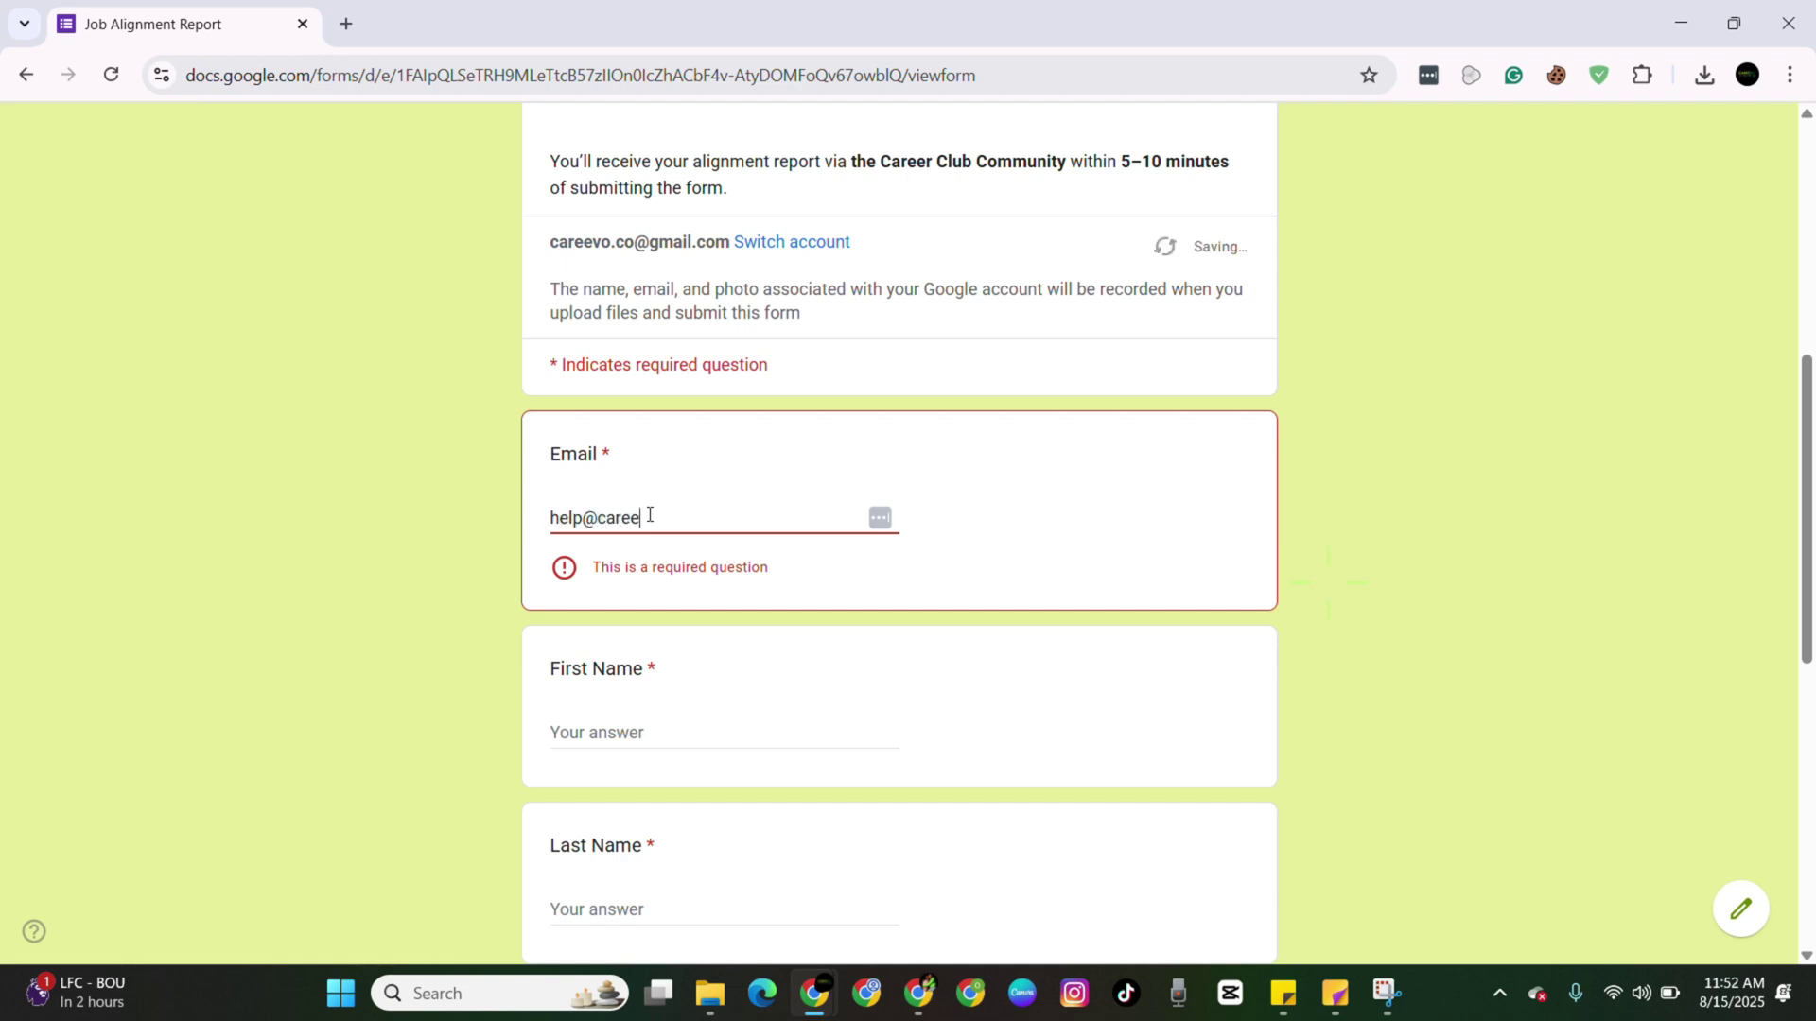
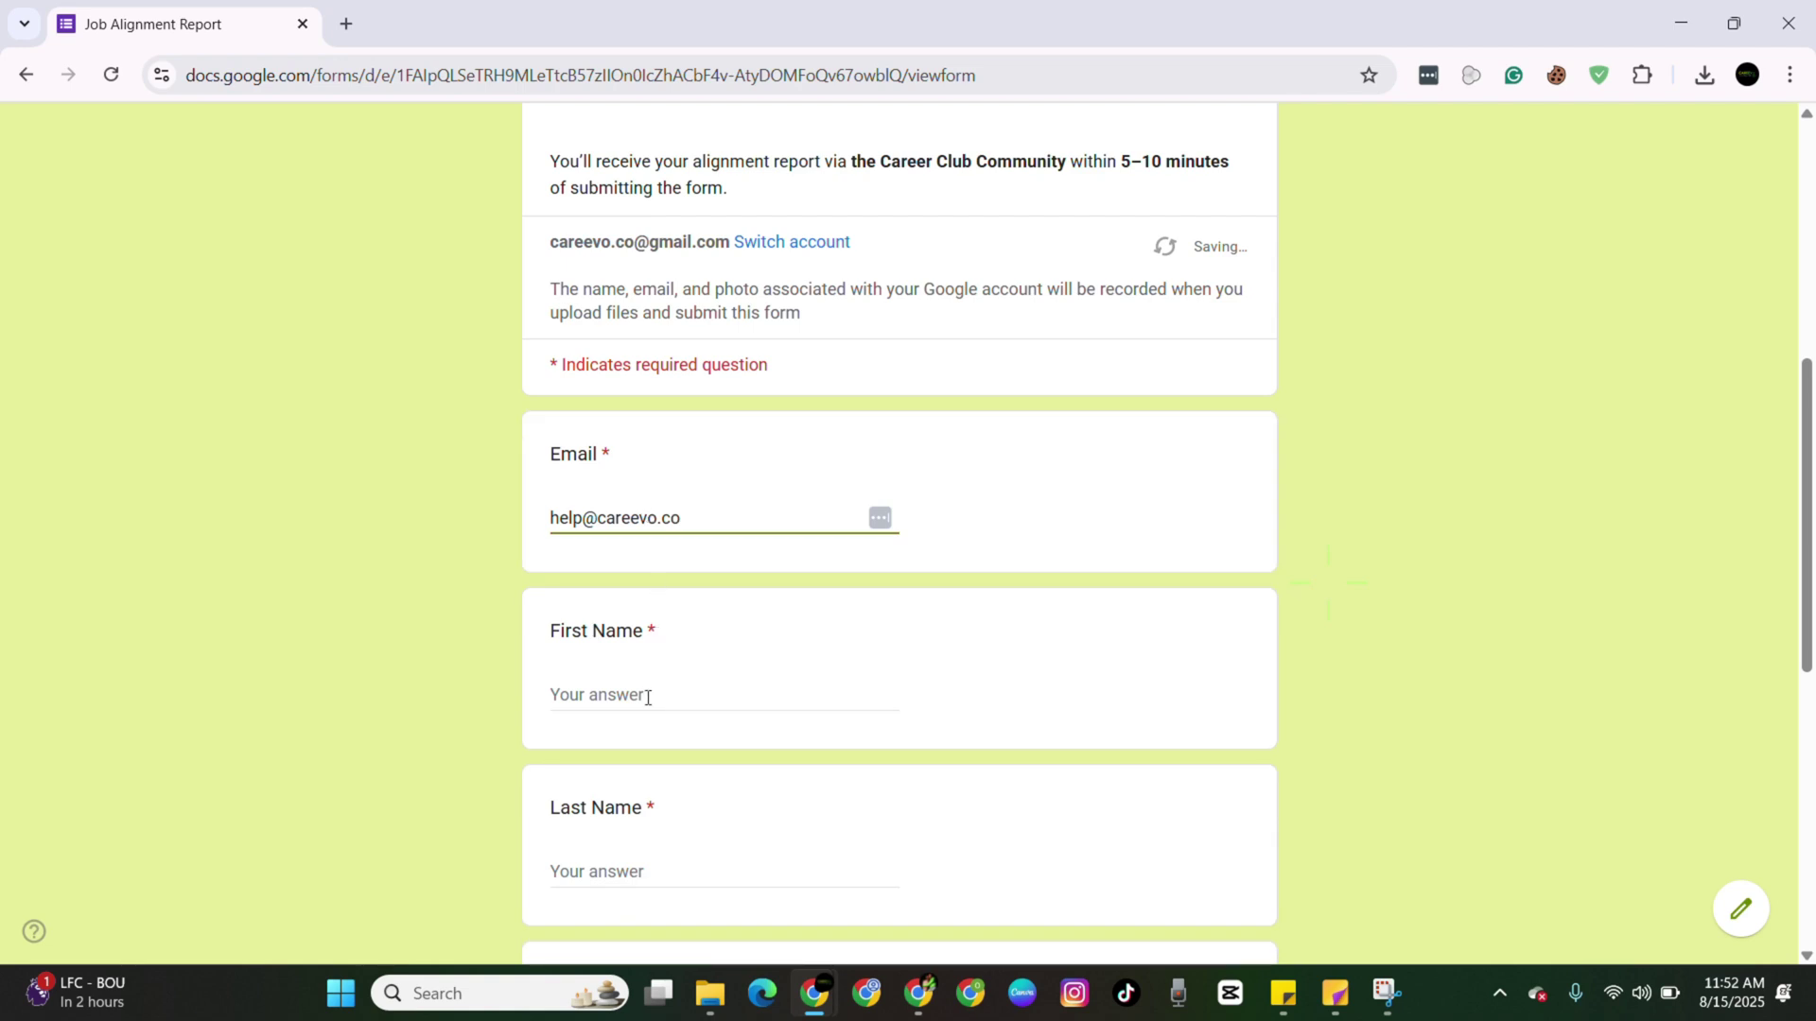
Enter the candidate's first name and last name in their questions.
{"action": "left_click", "coordinate": [644, 707]}
{"action": "type", "text": "I"}
{"action": "key", "text": "BackSpace"}
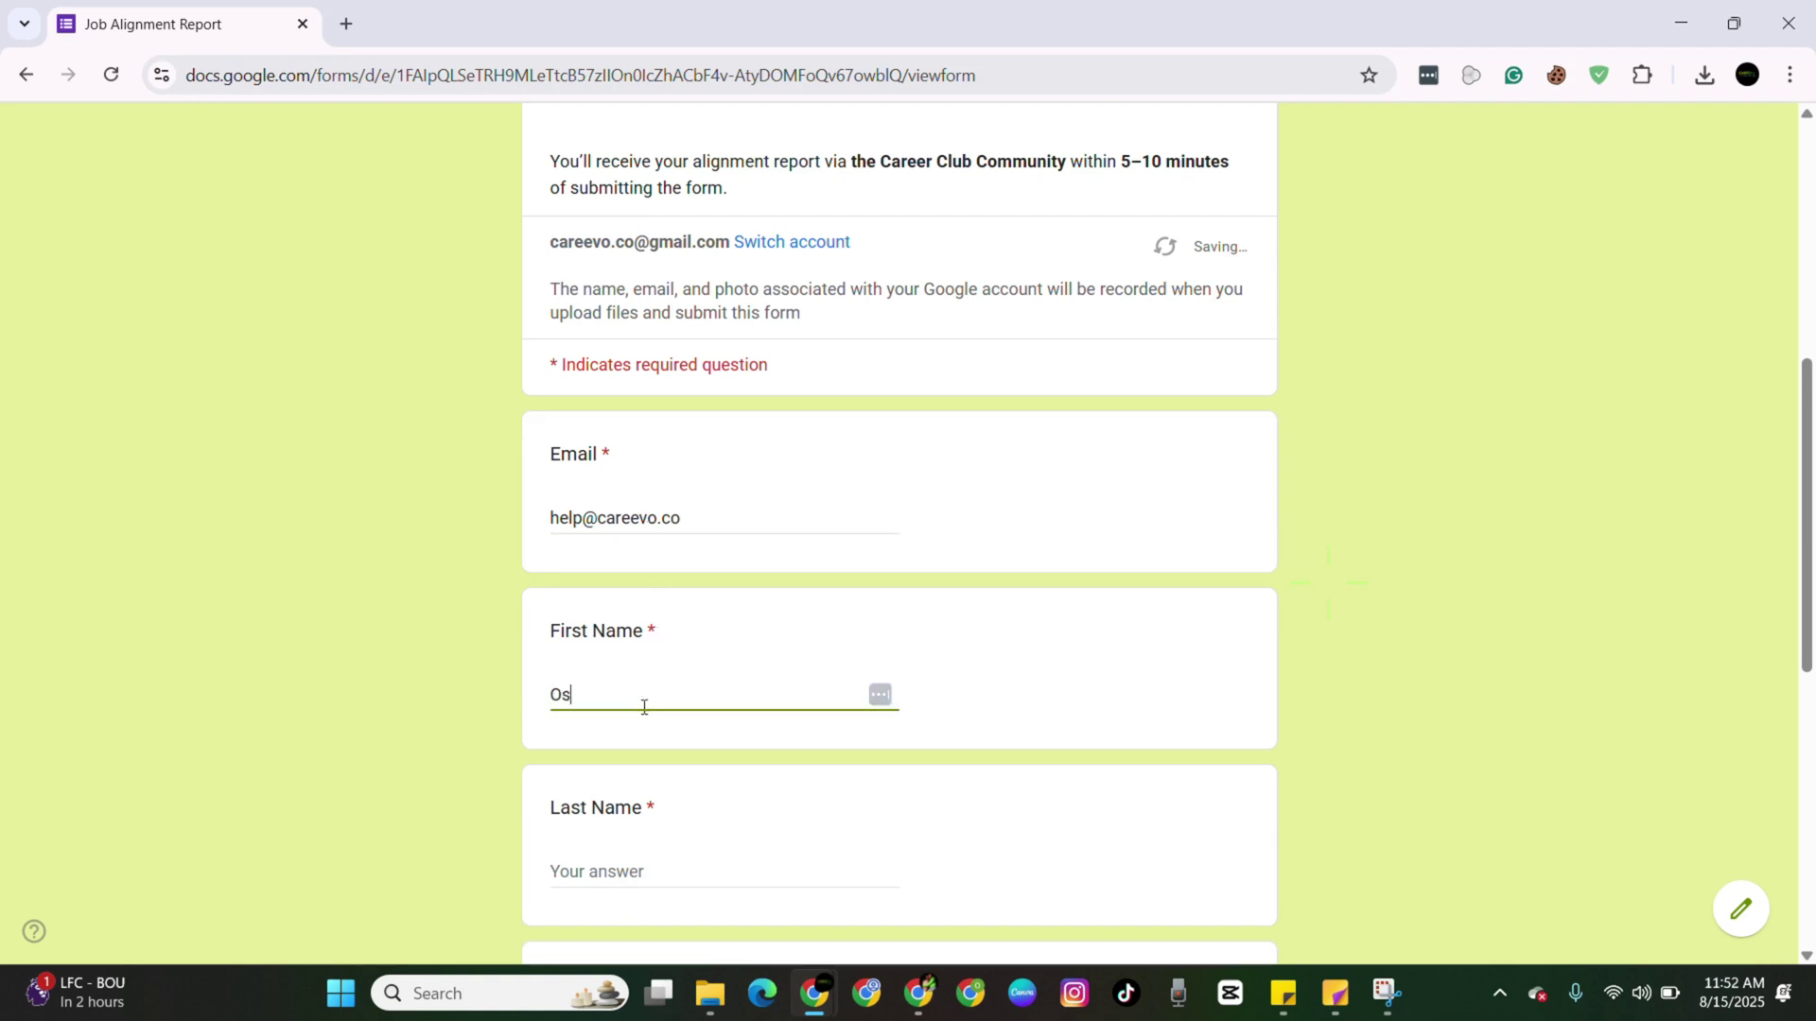
{"action": "left_click", "coordinate": [615, 873]}
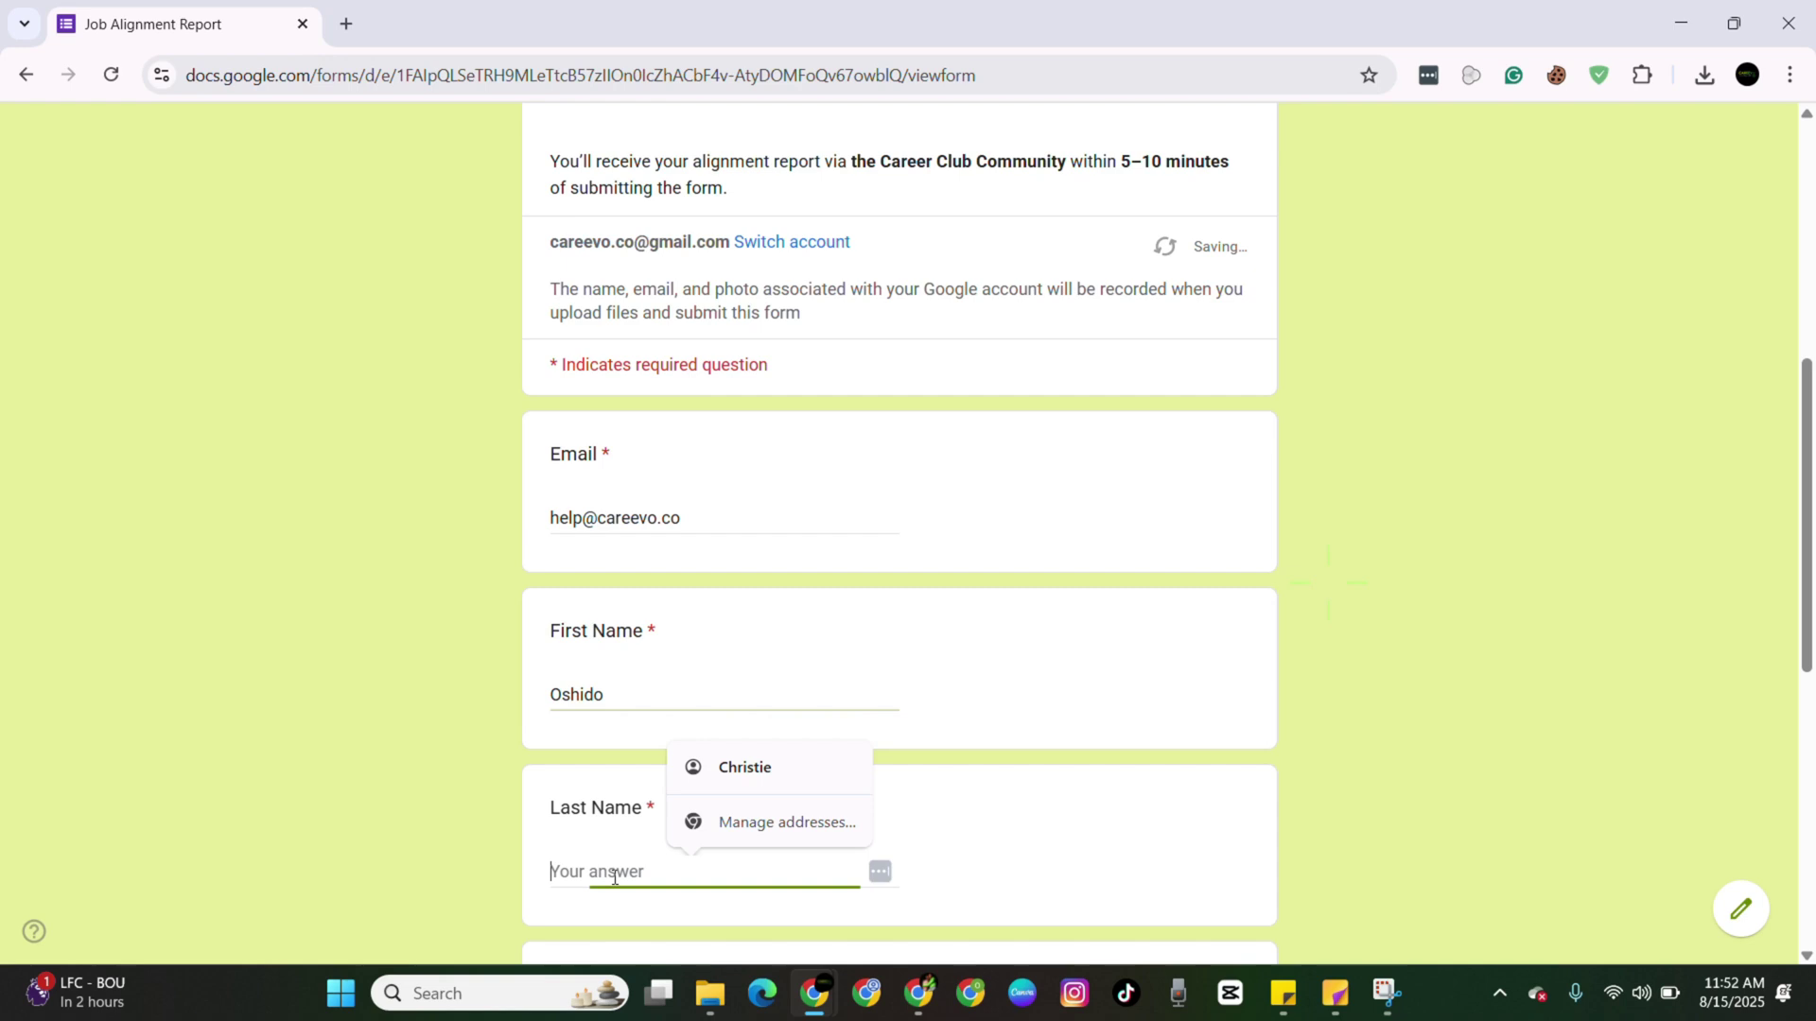
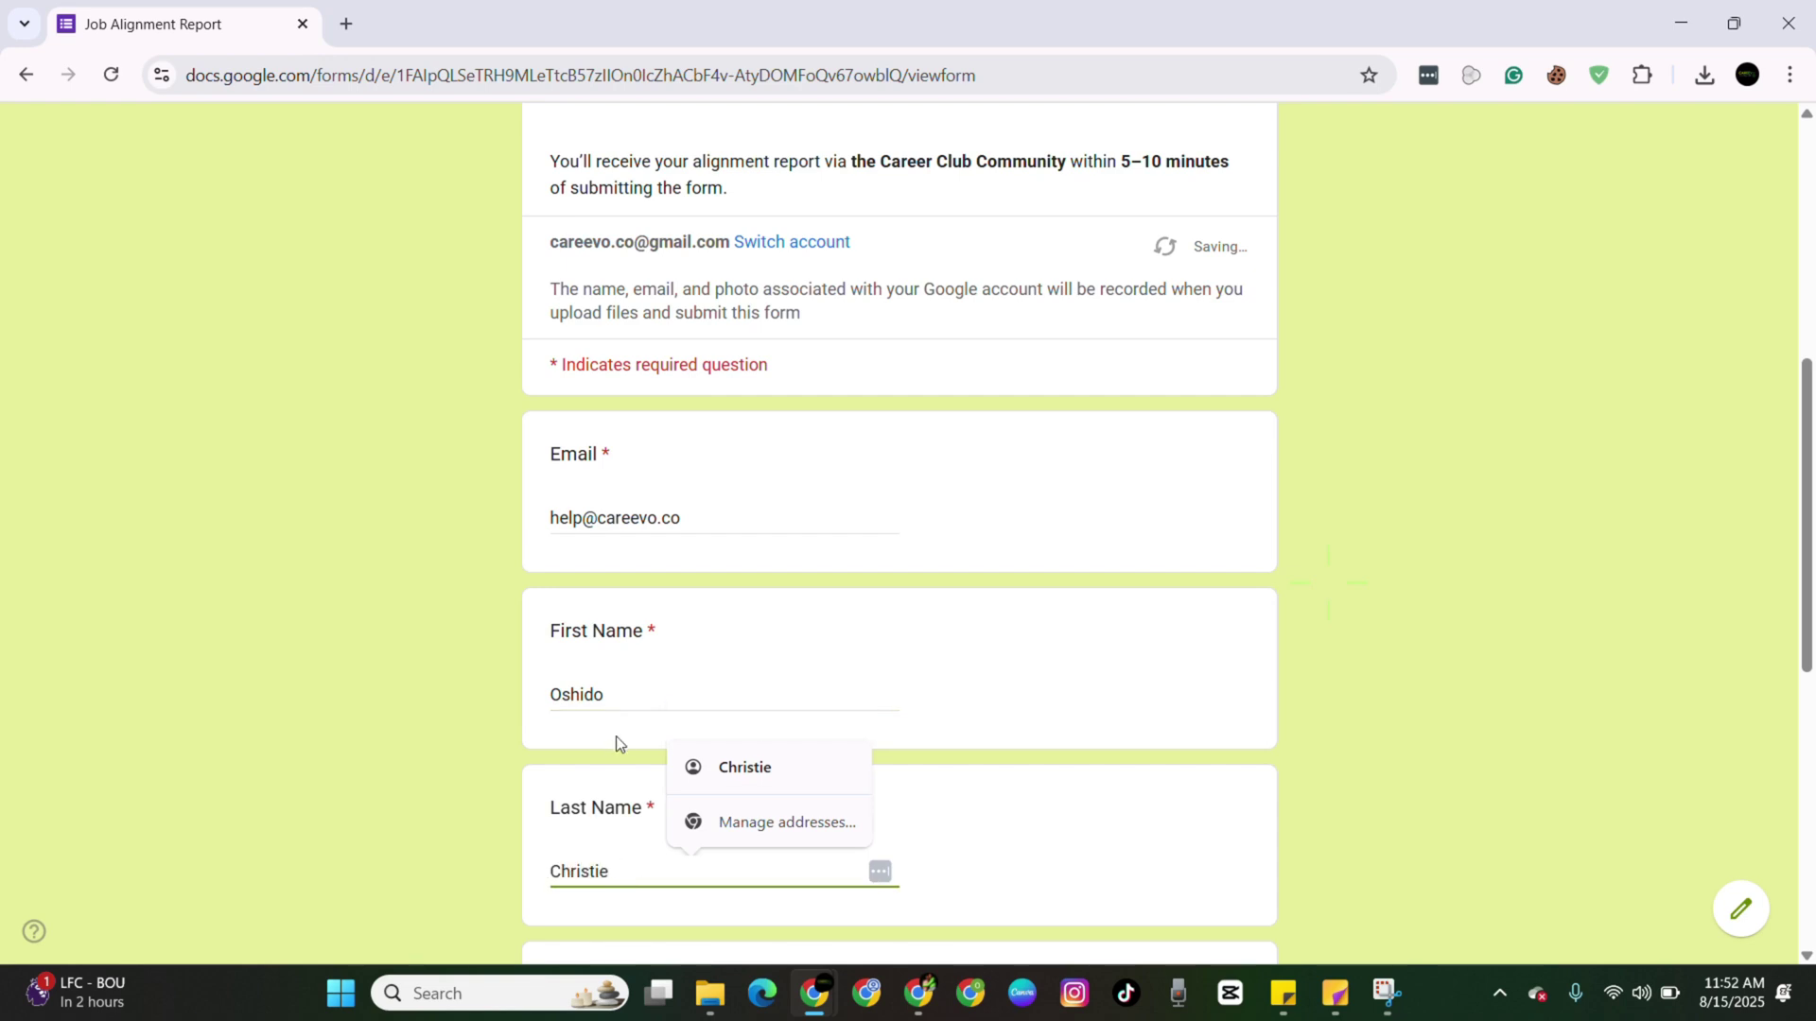
Attach the resume PDF, paste the job description, and submit the form.
{"action": "scroll", "coordinate": [617, 742], "scroll_direction": "down", "scroll_amount": 3}
{"action": "left_click", "coordinate": [626, 797]}
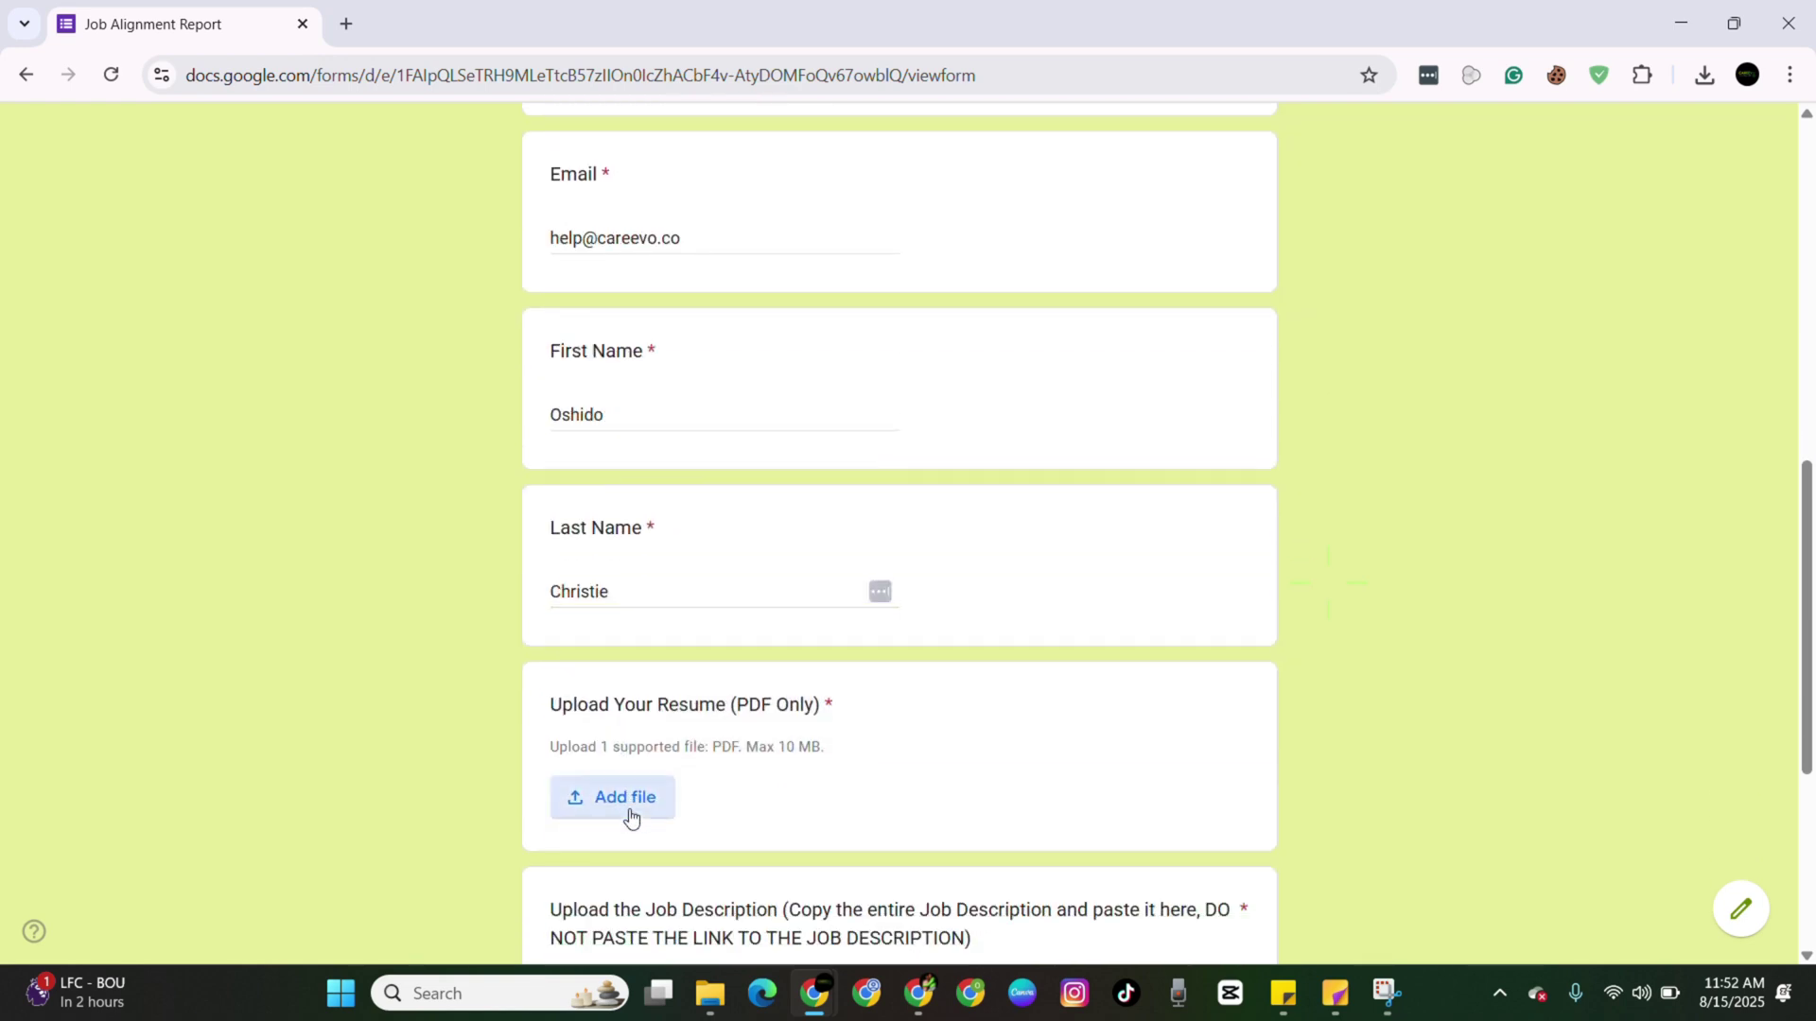
{"action": "scroll", "coordinate": [905, 739], "scroll_direction": "down", "scroll_amount": 5}
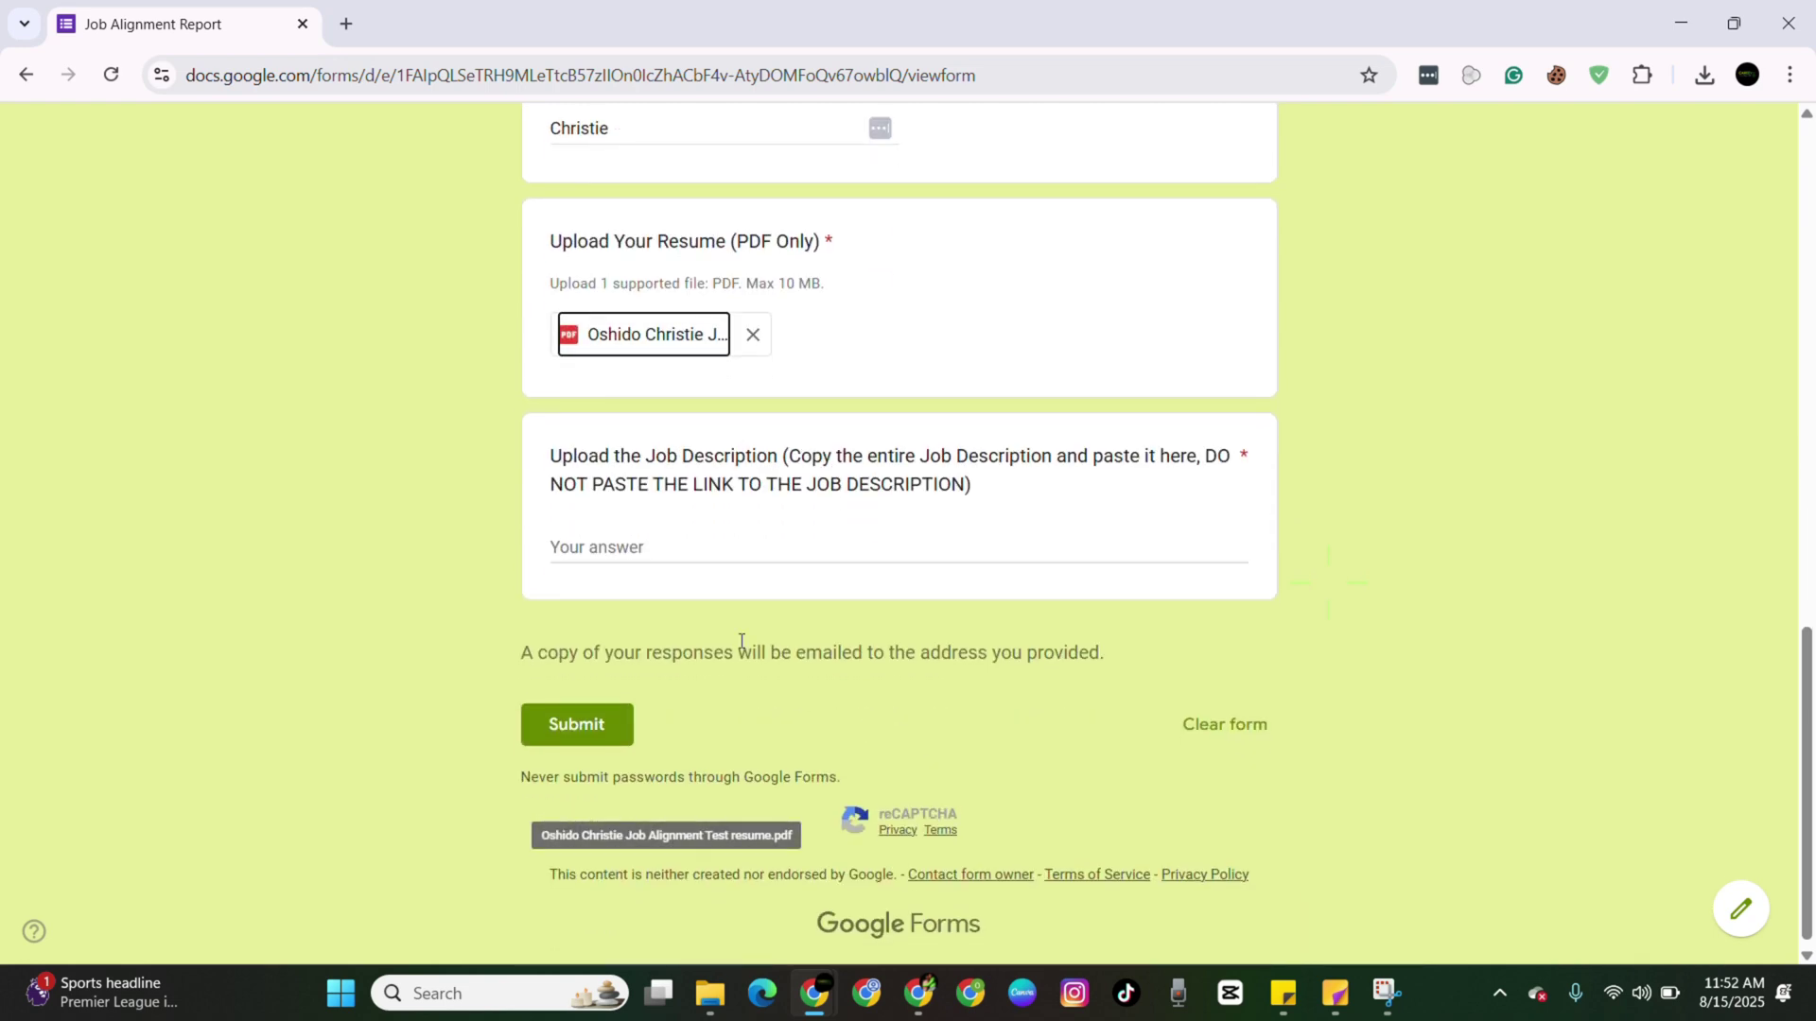
{"action": "left_click", "coordinate": [675, 550]}
{"action": "type", "text": "Provide exceptional customer service to our customers via the telephone, face-to-face and Whatsapp. Handle inbound/outbound calls in a timely manner. Liaise with other departments within the company. Create inputs/bookings based on emails and calls received from customers. Properly access and handle customers’ concerns and queriesMust be computer literate and have good data entry skills. Must be a team player and be able to multitask. Must have great written and verbal communications skills. Must articulate/speak well."}
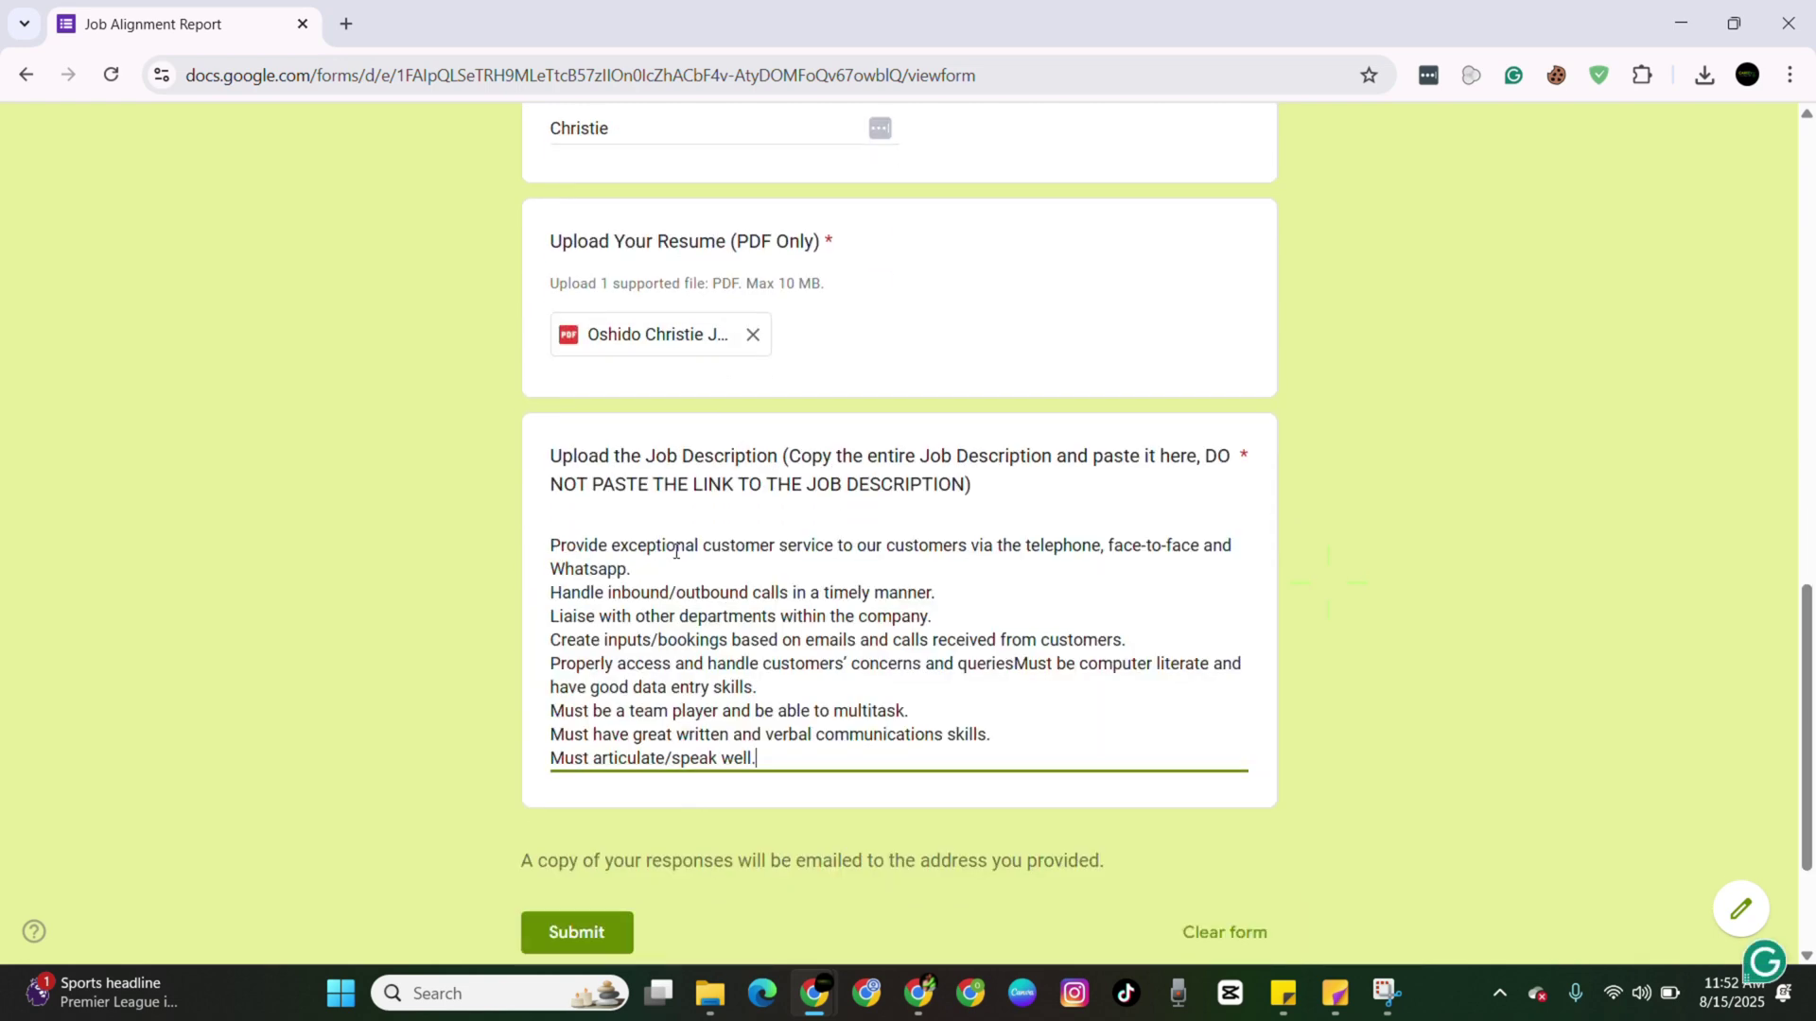
{"action": "left_click", "coordinate": [587, 930]}
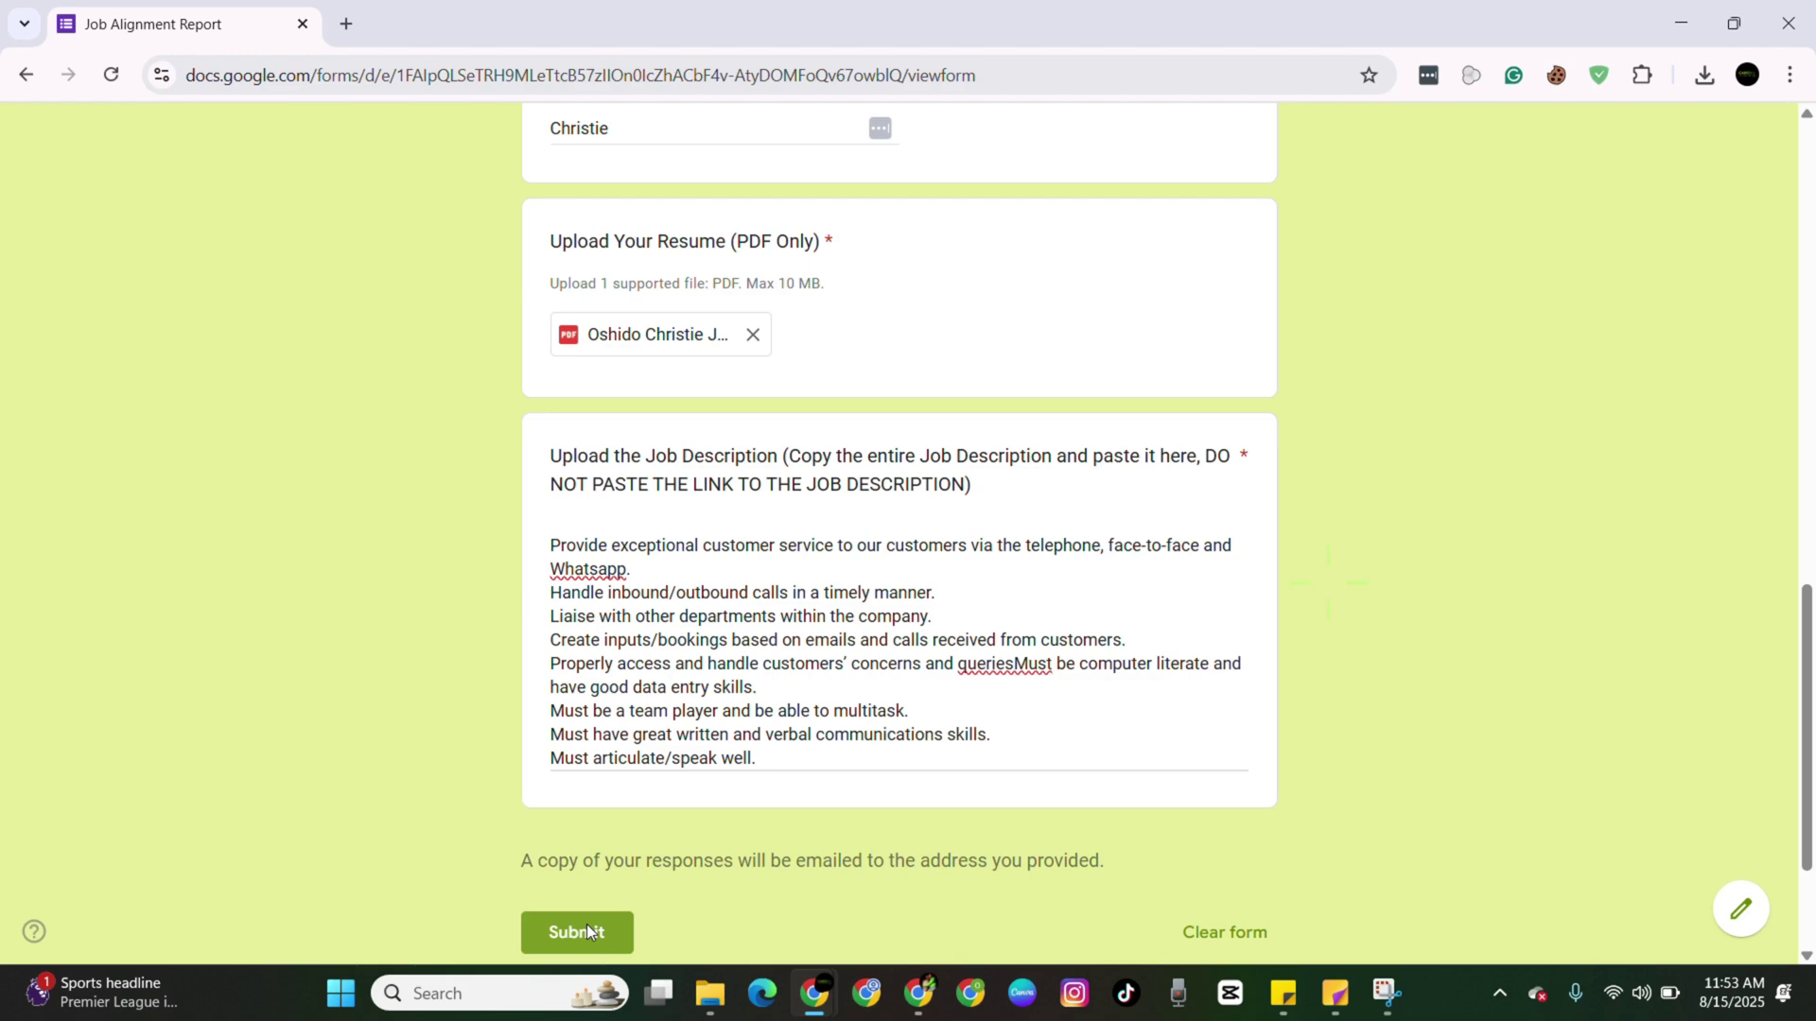
Skip the reCAPTCHA challenge so the Job Alignment Report response is recorded.
{"action": "left_click", "coordinate": [1039, 745]}
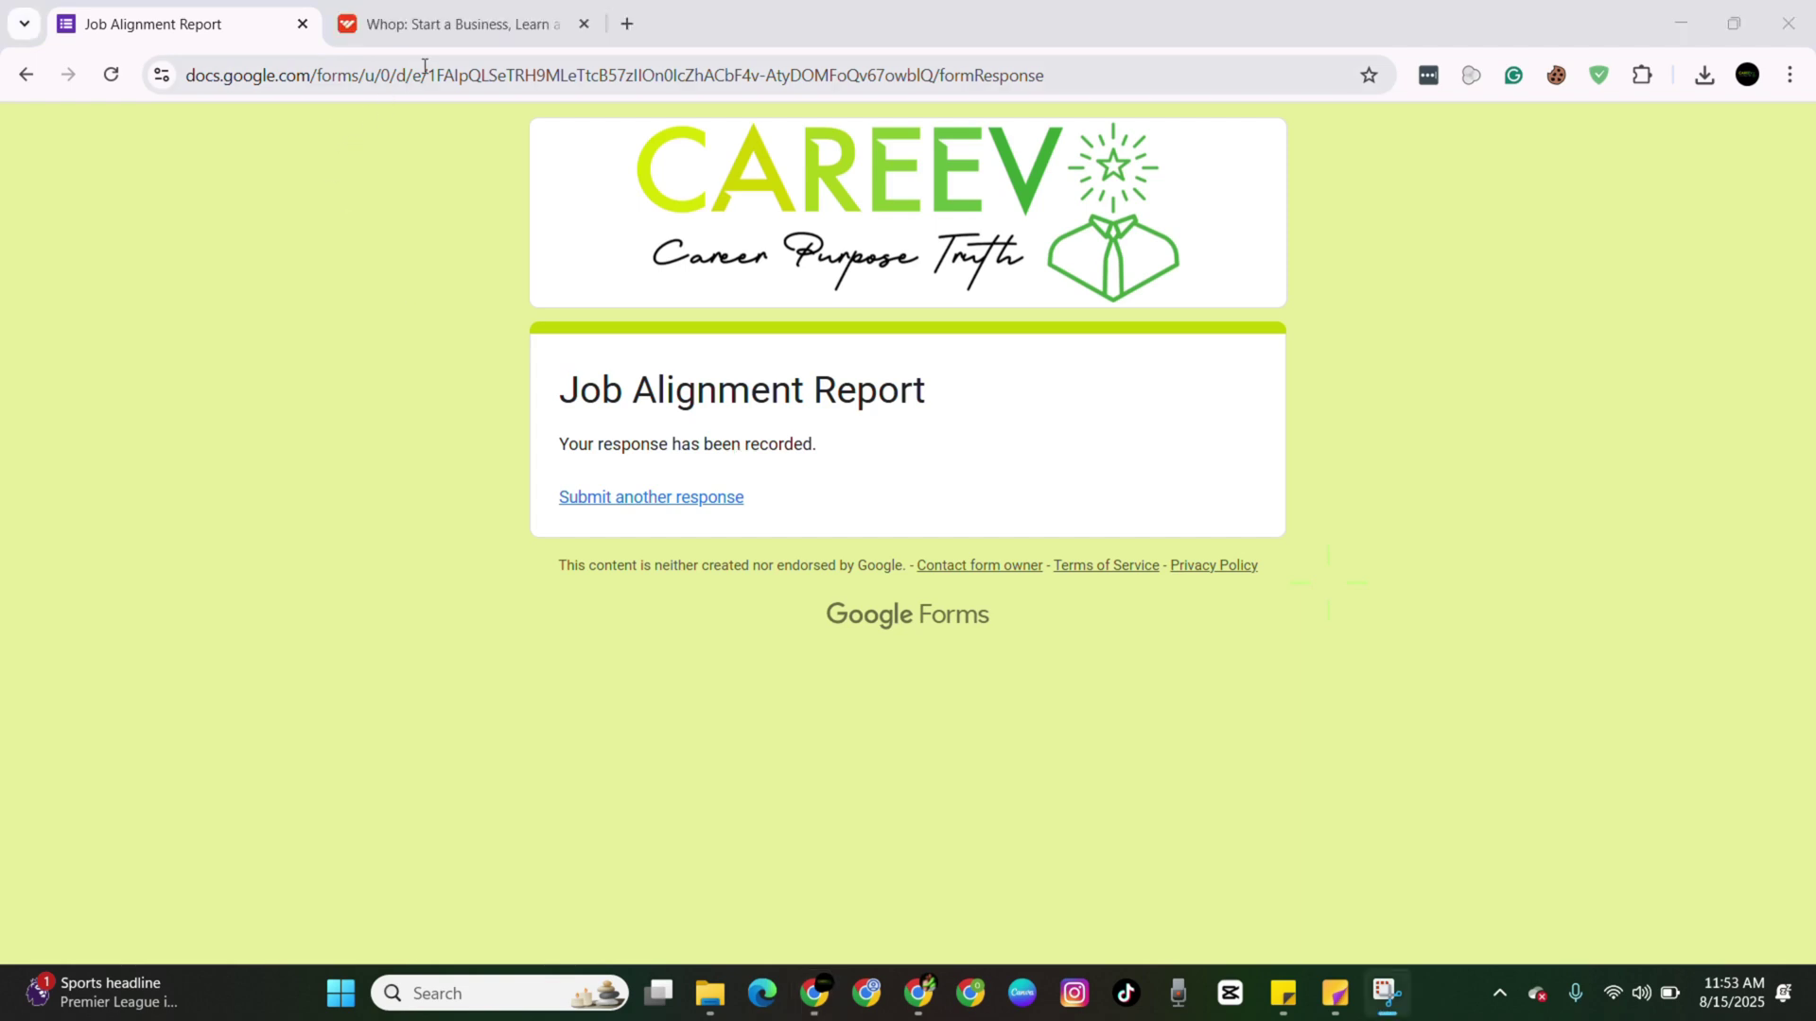
Switch to Whop and open the Job Alignment Report channel with the bot's Drive link.
{"action": "left_click", "coordinate": [446, 13]}
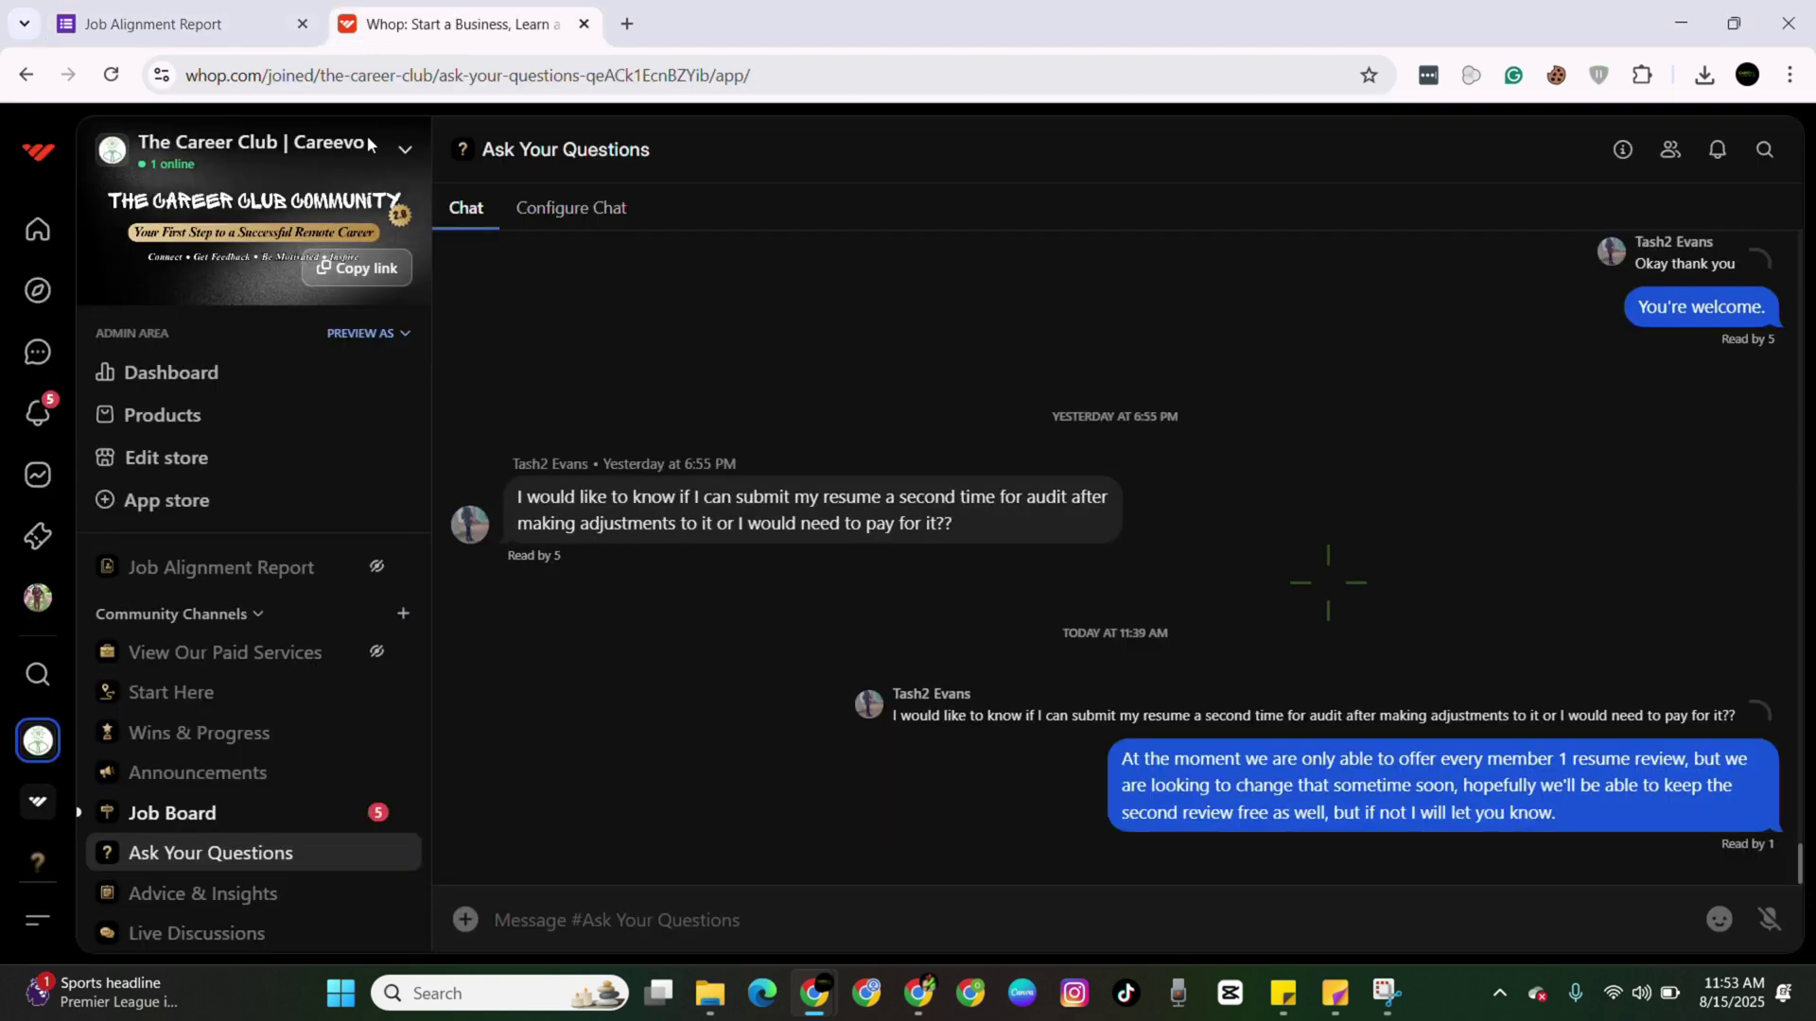
{"action": "left_click", "coordinate": [224, 571]}
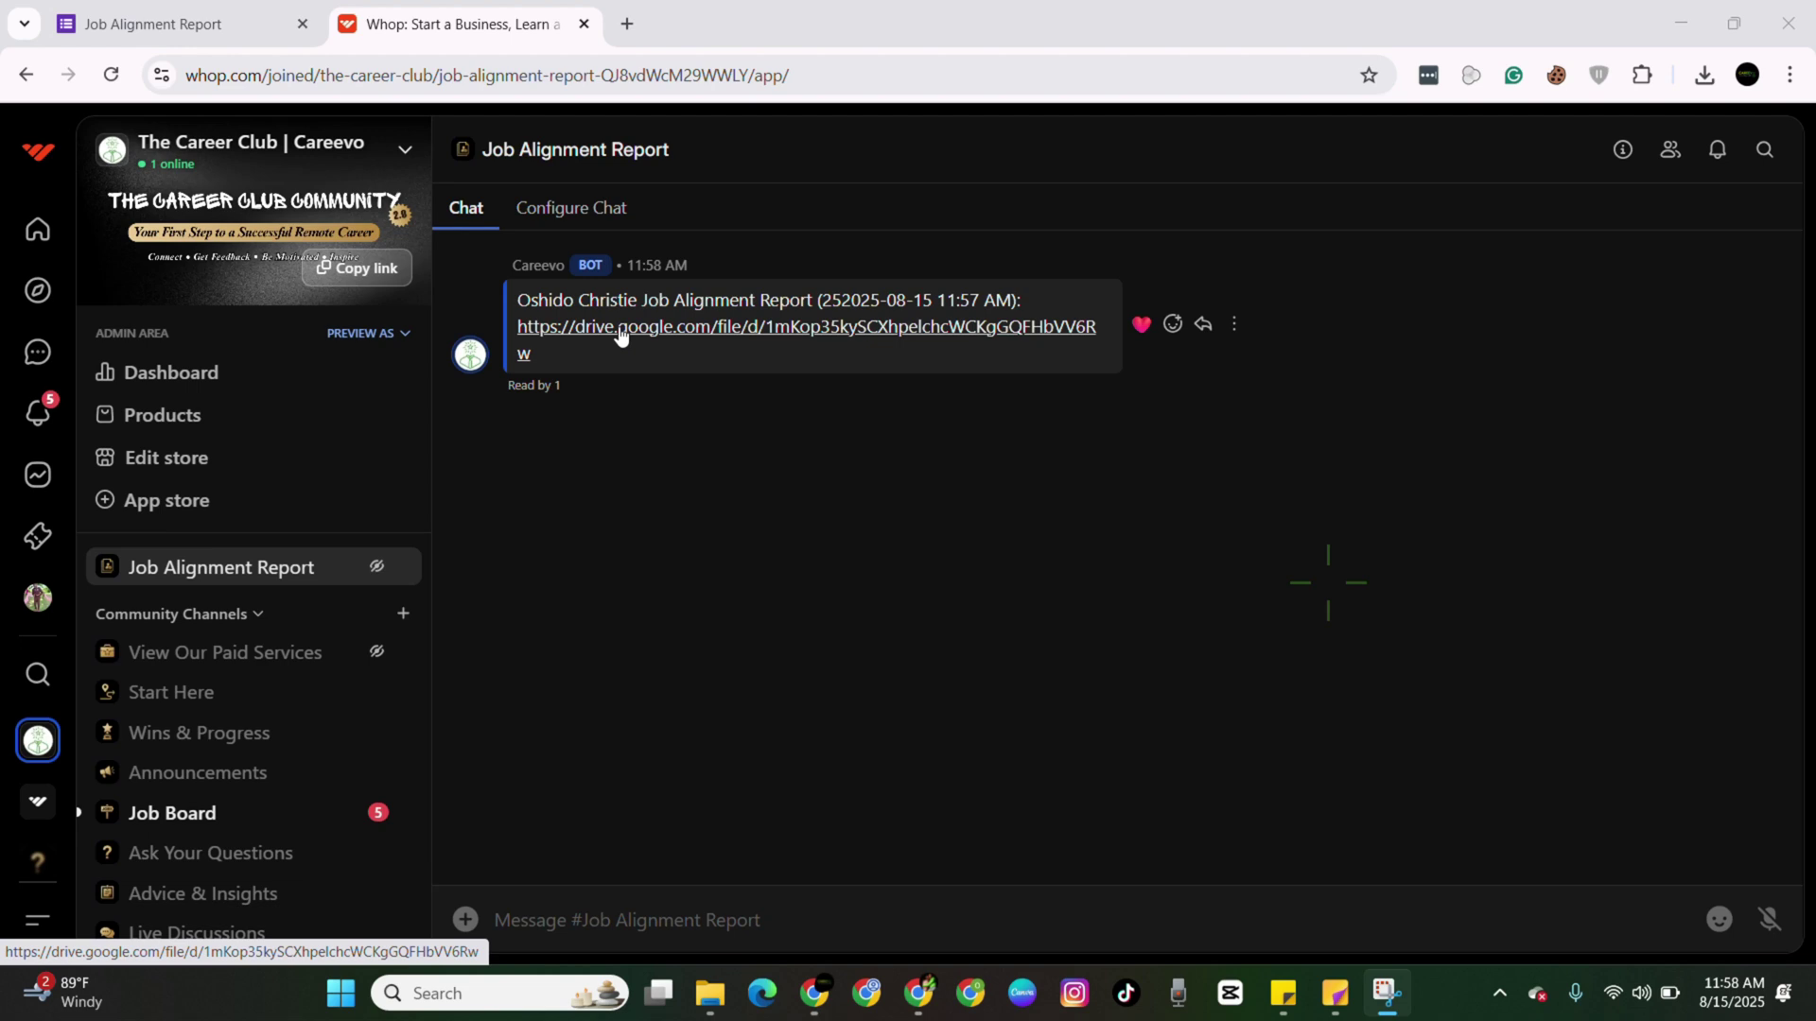
Open the report PDF from the Drive link and highlight the [100/100] score, also selecting Excellent.
{"action": "left_click", "coordinate": [619, 331]}
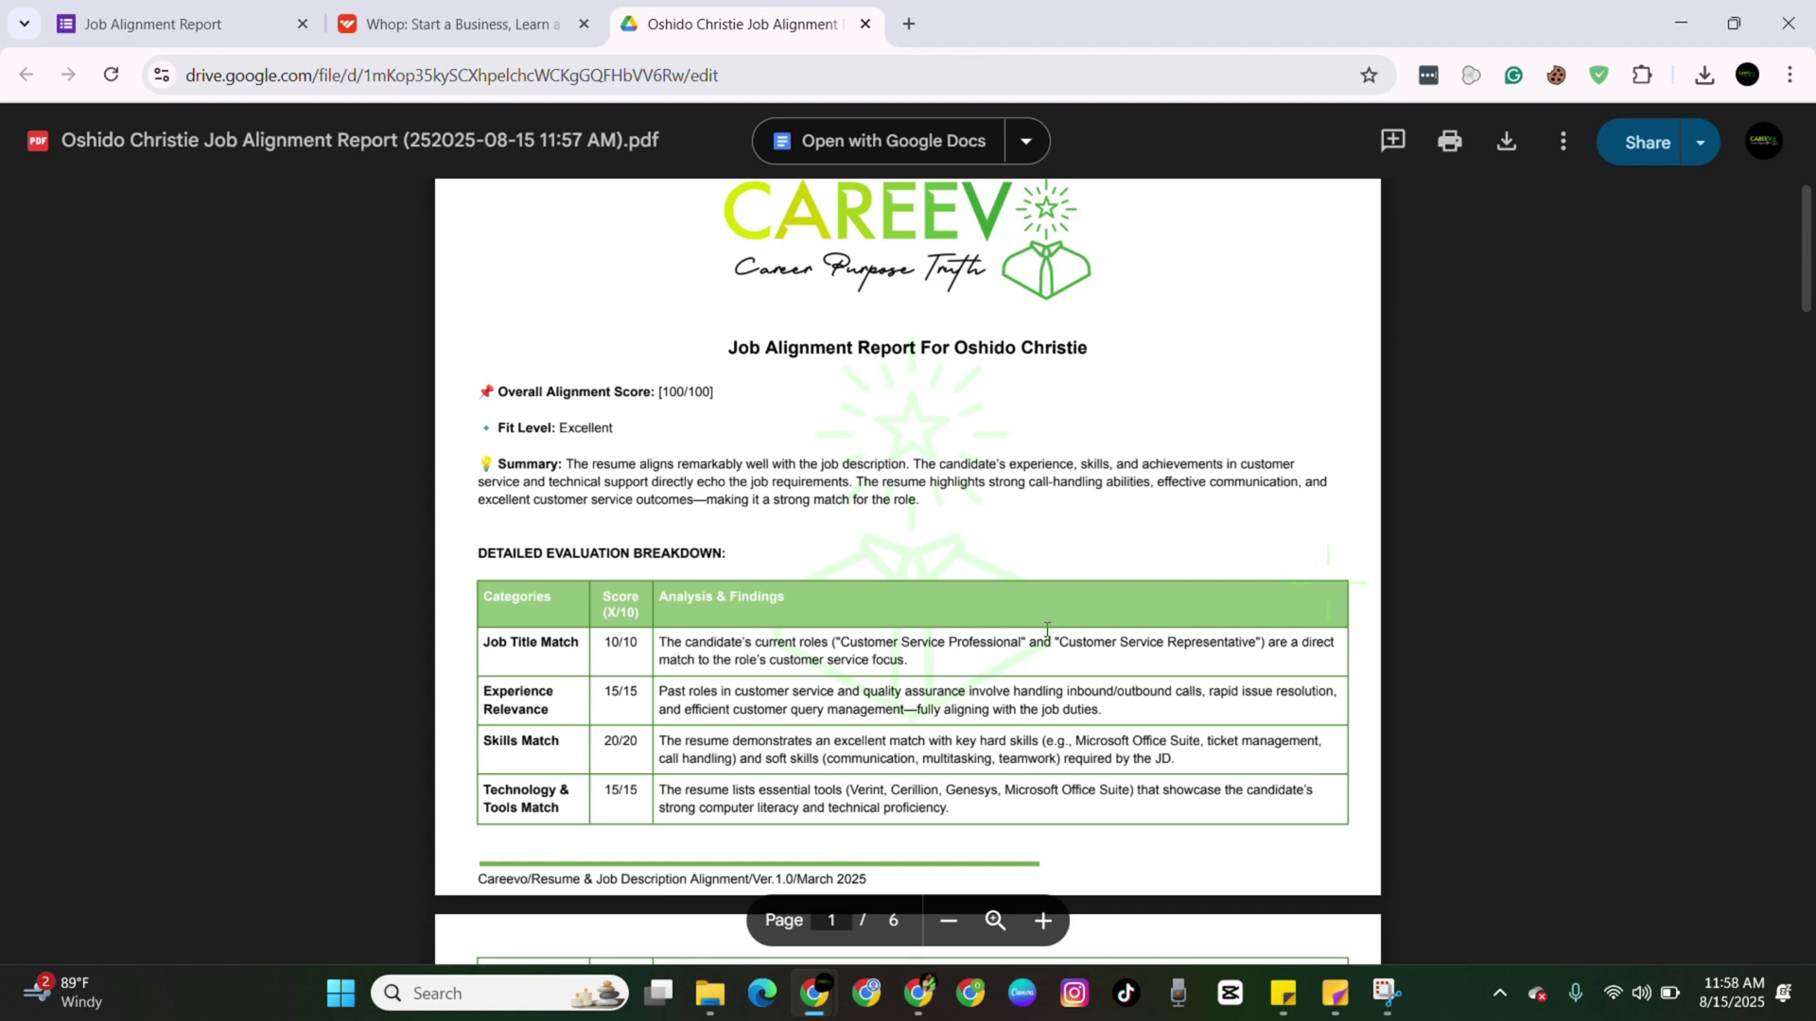
{"action": "scroll", "coordinate": [1046, 629], "scroll_direction": "down", "scroll_amount": 1}
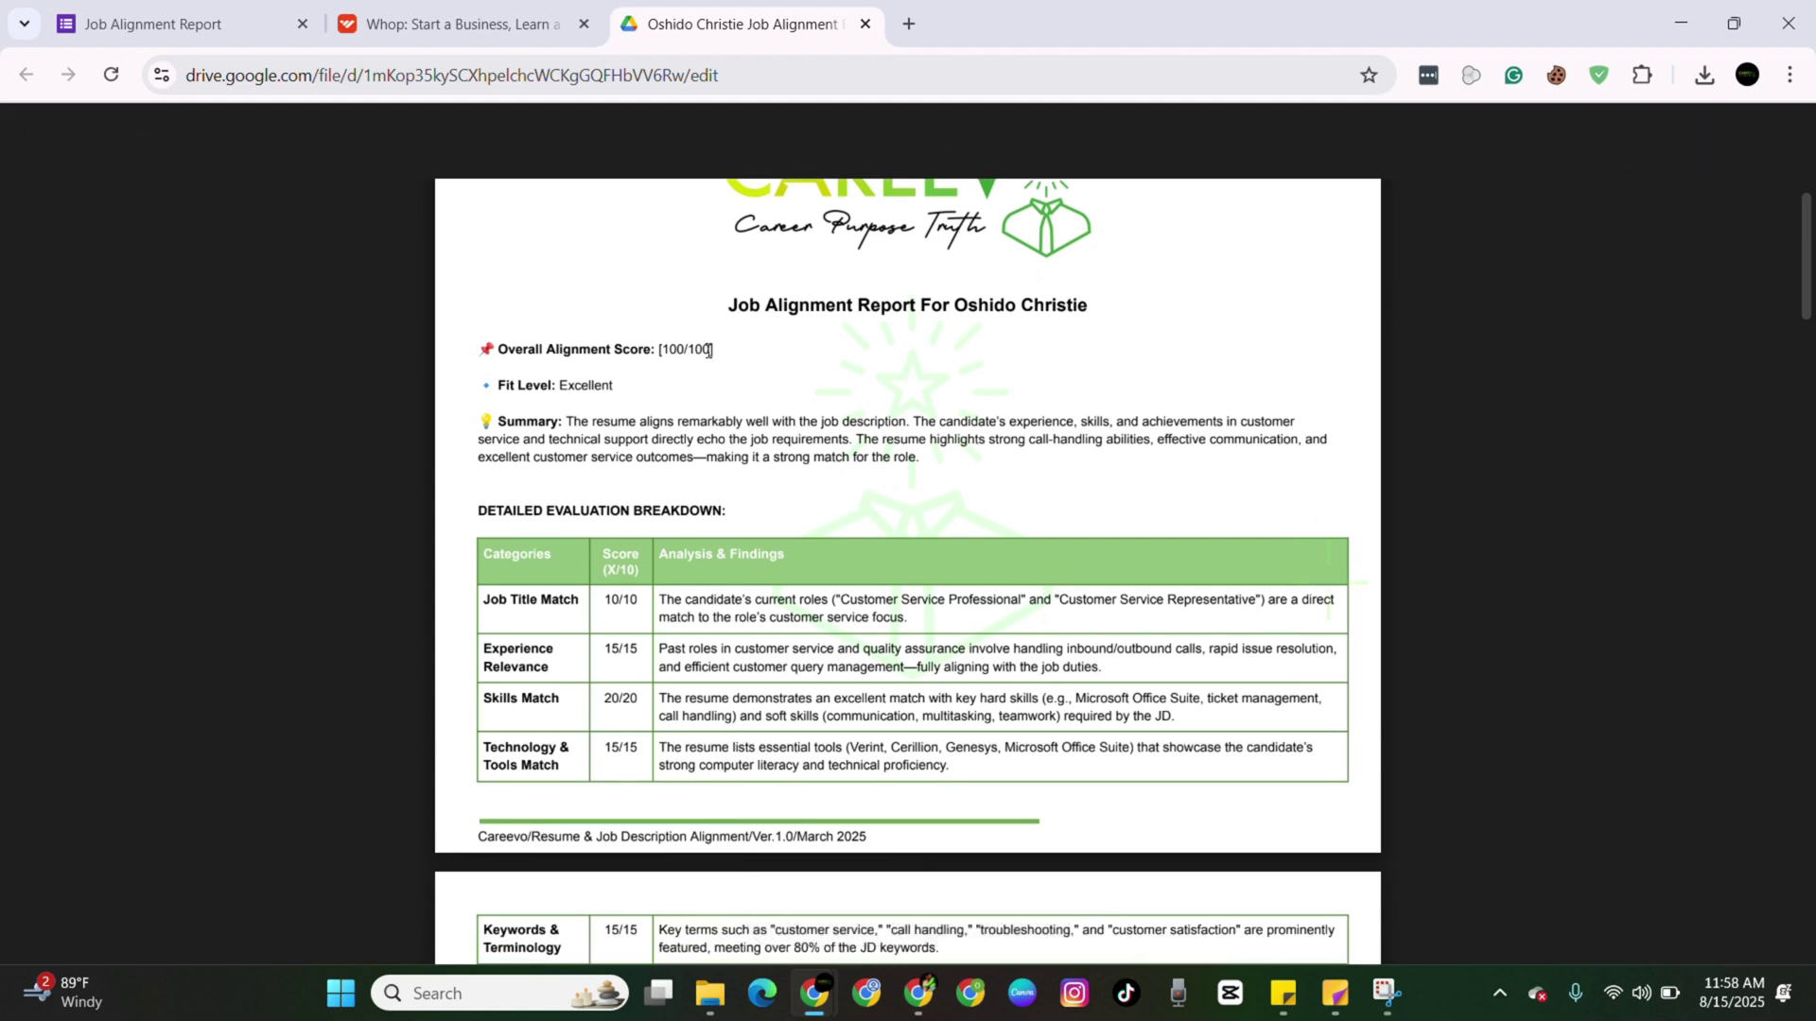
{"action": "mouse_move", "coordinate": [708, 350]}
{"action": "left_mouse_down"}
{"action": "mouse_move", "coordinate": [659, 348]}
{"action": "mouse_move", "coordinate": [713, 348]}
{"action": "left_mouse_up"}
{"action": "left_click", "coordinate": [661, 346]}
{"action": "left_click", "coordinate": [628, 381]}
{"action": "double_click", "coordinate": [587, 383]}
{"action": "left_click_drag", "start_coordinate": [657, 349], "coordinate": [717, 345]}
{"action": "scroll", "coordinate": [605, 577], "scroll_direction": "down", "scroll_amount": 1}
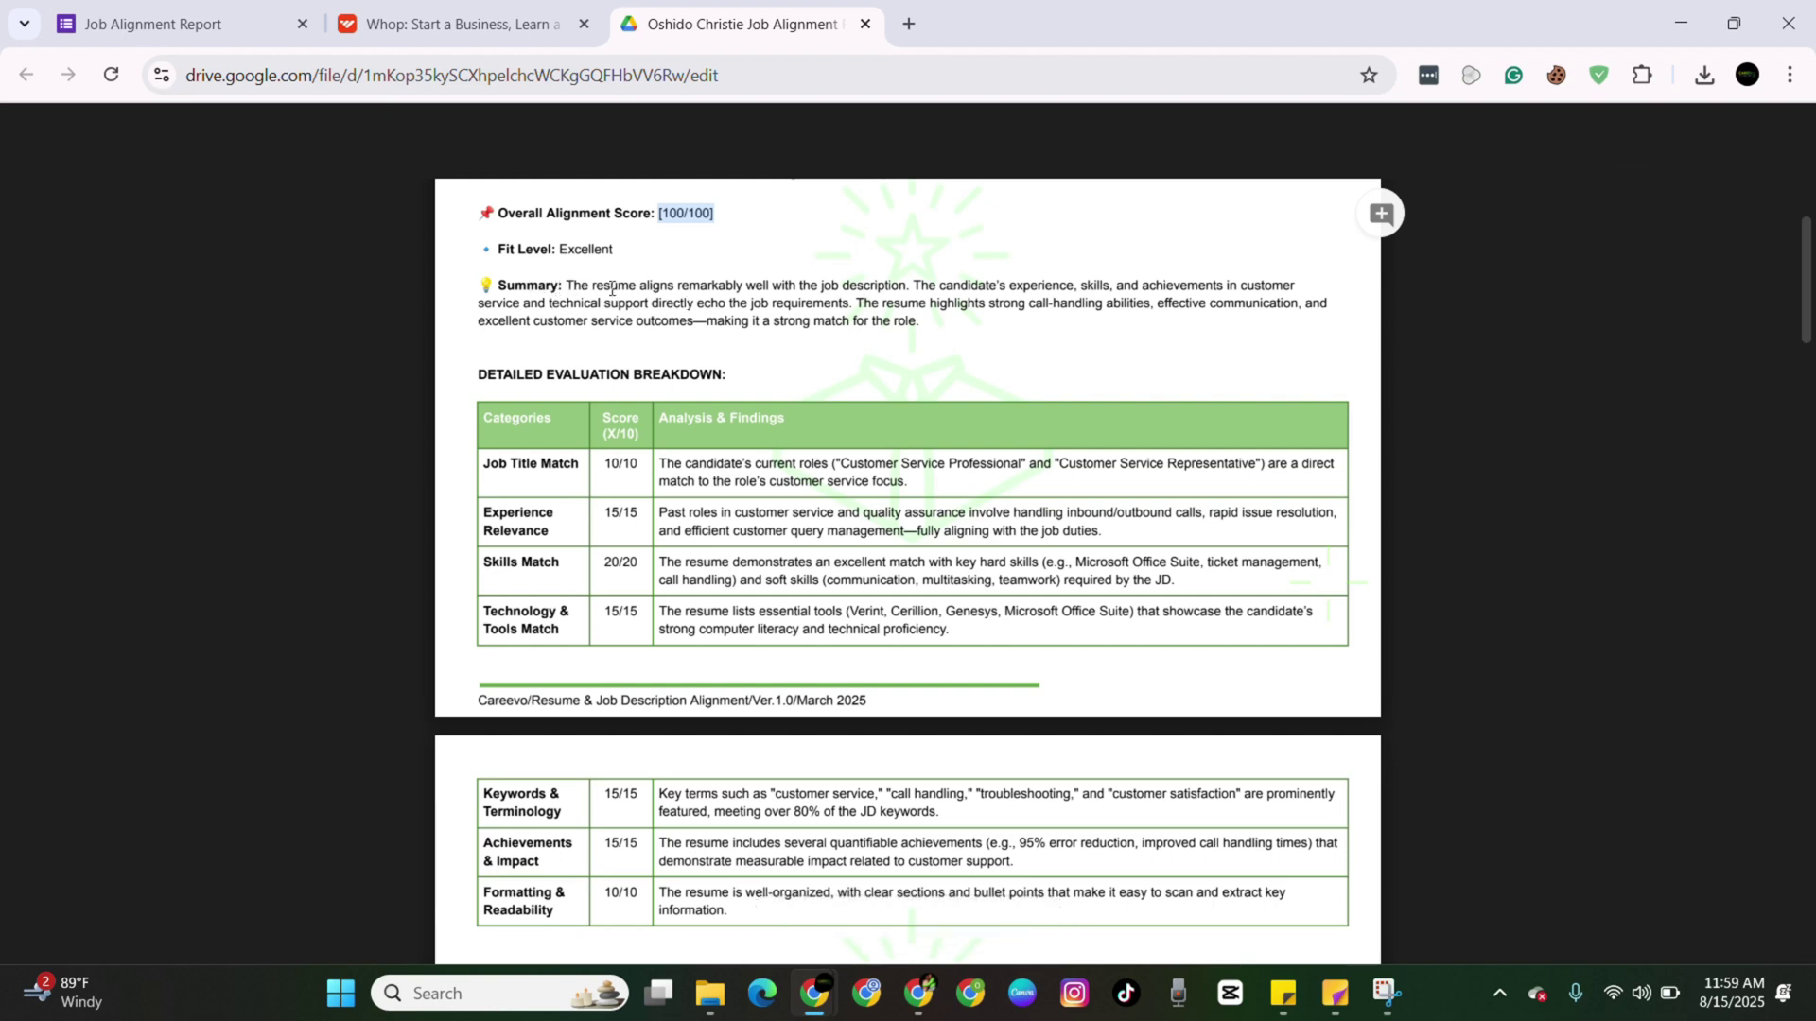
{"action": "left_click_drag", "start_coordinate": [566, 285], "coordinate": [920, 327]}
{"action": "scroll", "coordinate": [920, 327], "scroll_direction": "down", "scroll_amount": 1}
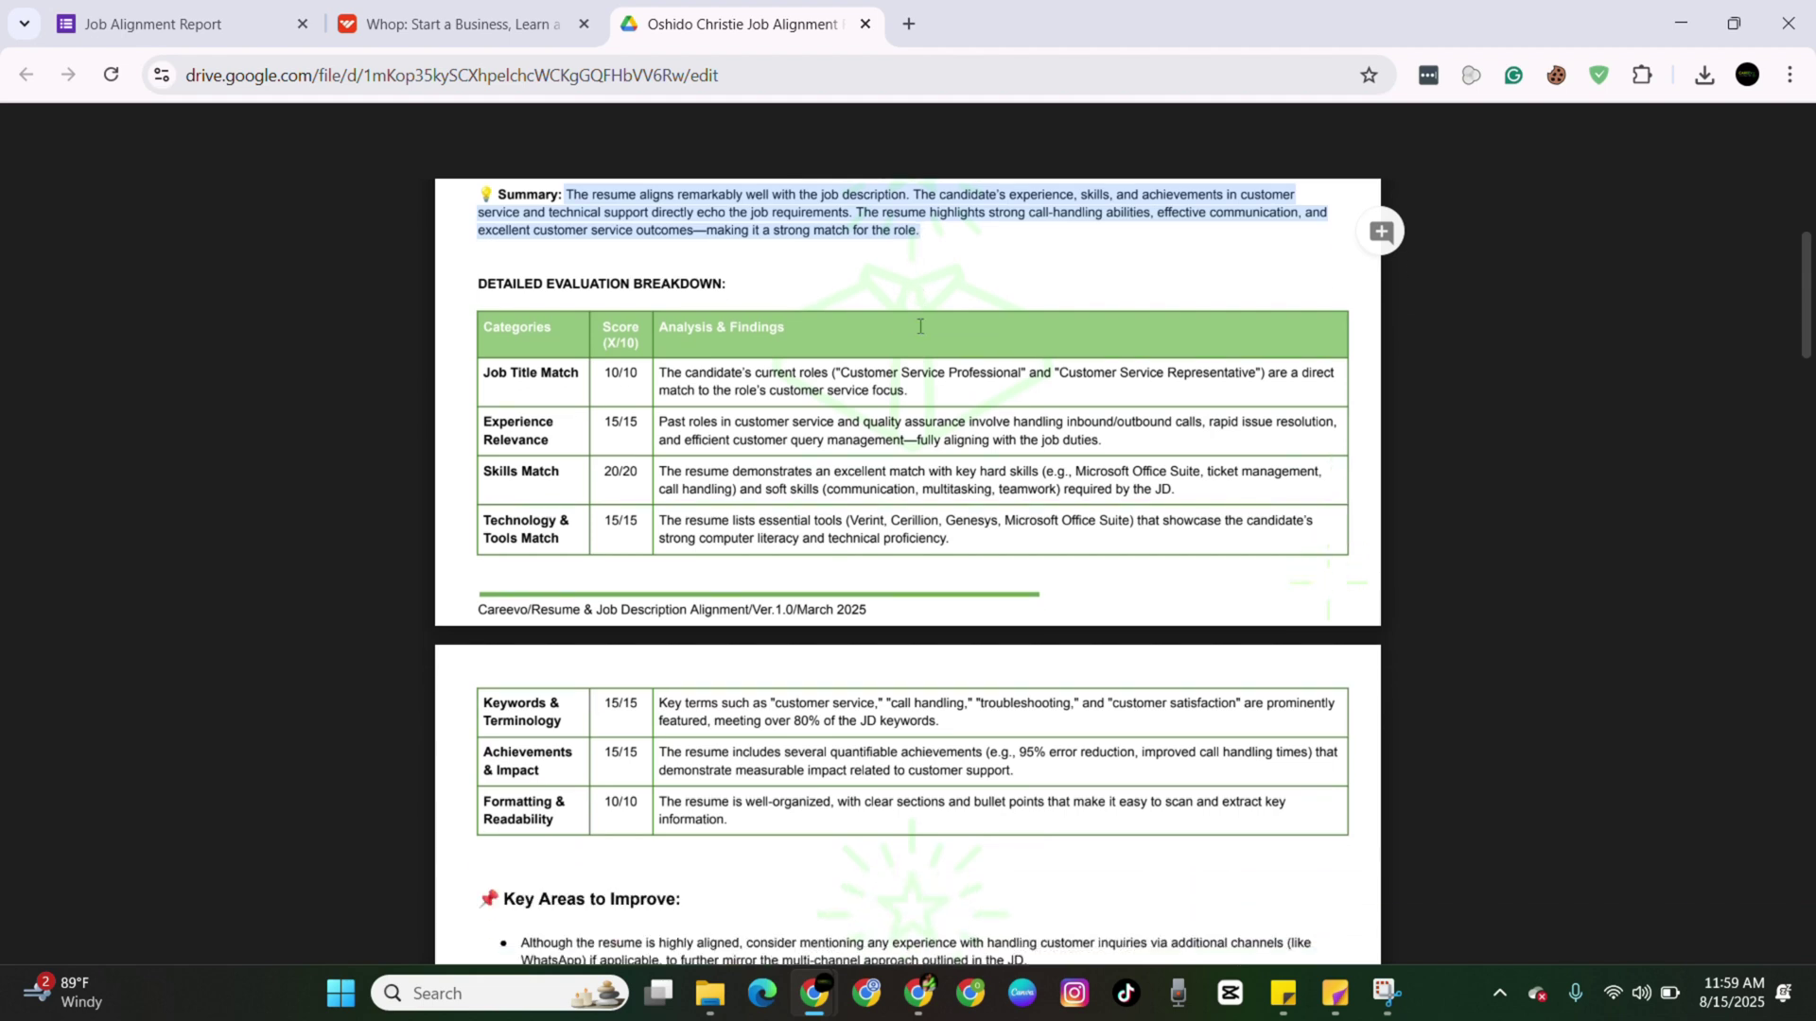
{"action": "left_click_drag", "start_coordinate": [767, 805], "coordinate": [627, 385]}
{"action": "left_click", "coordinate": [629, 378]}
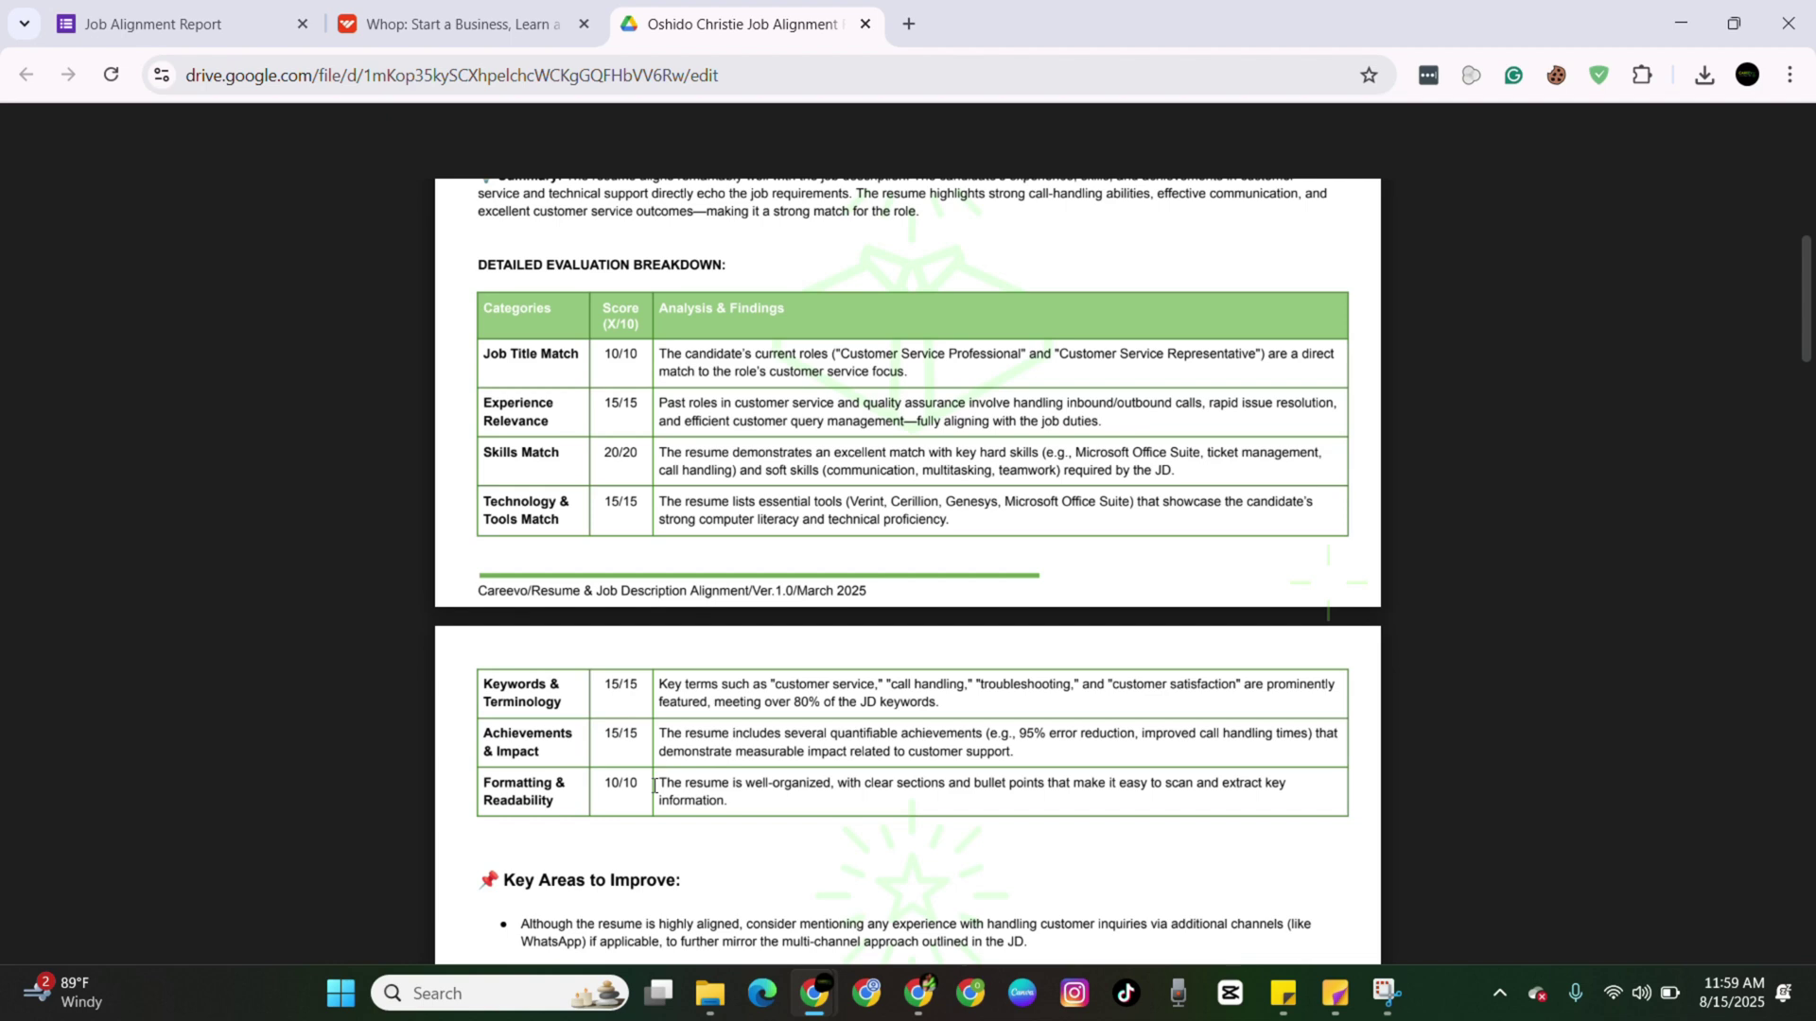
{"action": "scroll", "coordinate": [655, 786], "scroll_direction": "down", "scroll_amount": 4}
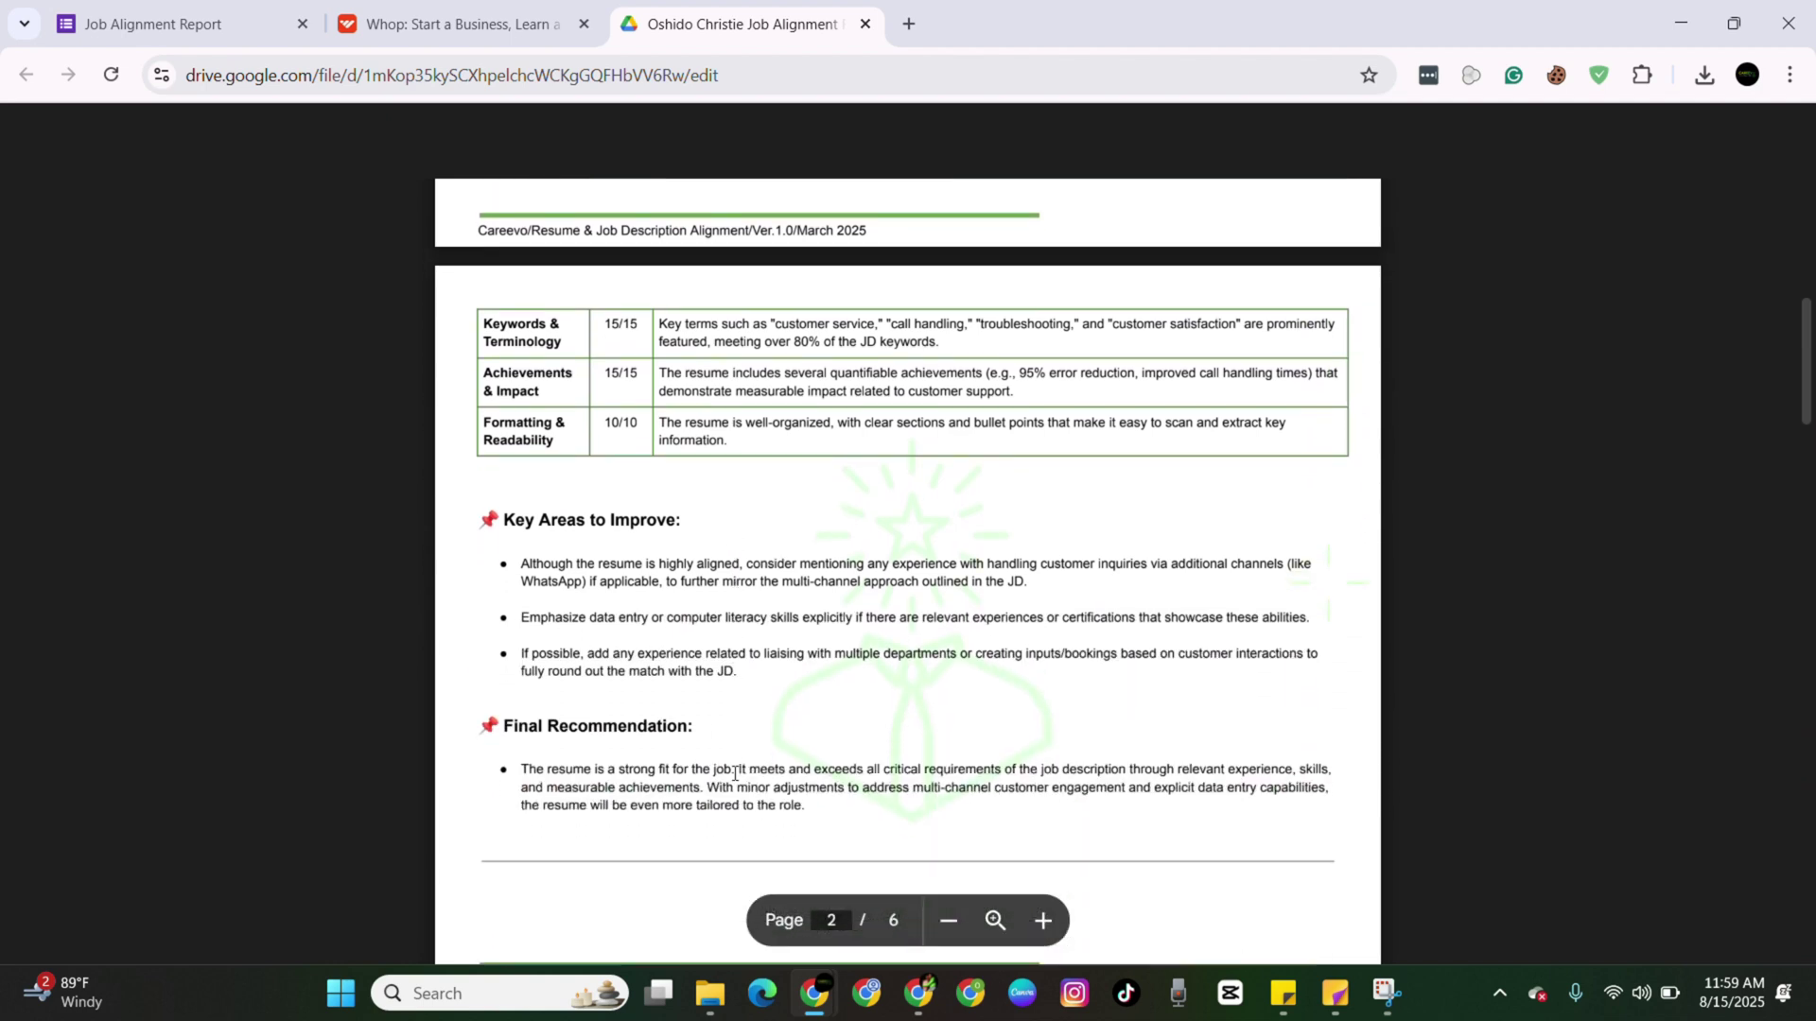
{"action": "left_click_drag", "start_coordinate": [819, 781], "coordinate": [608, 545]}
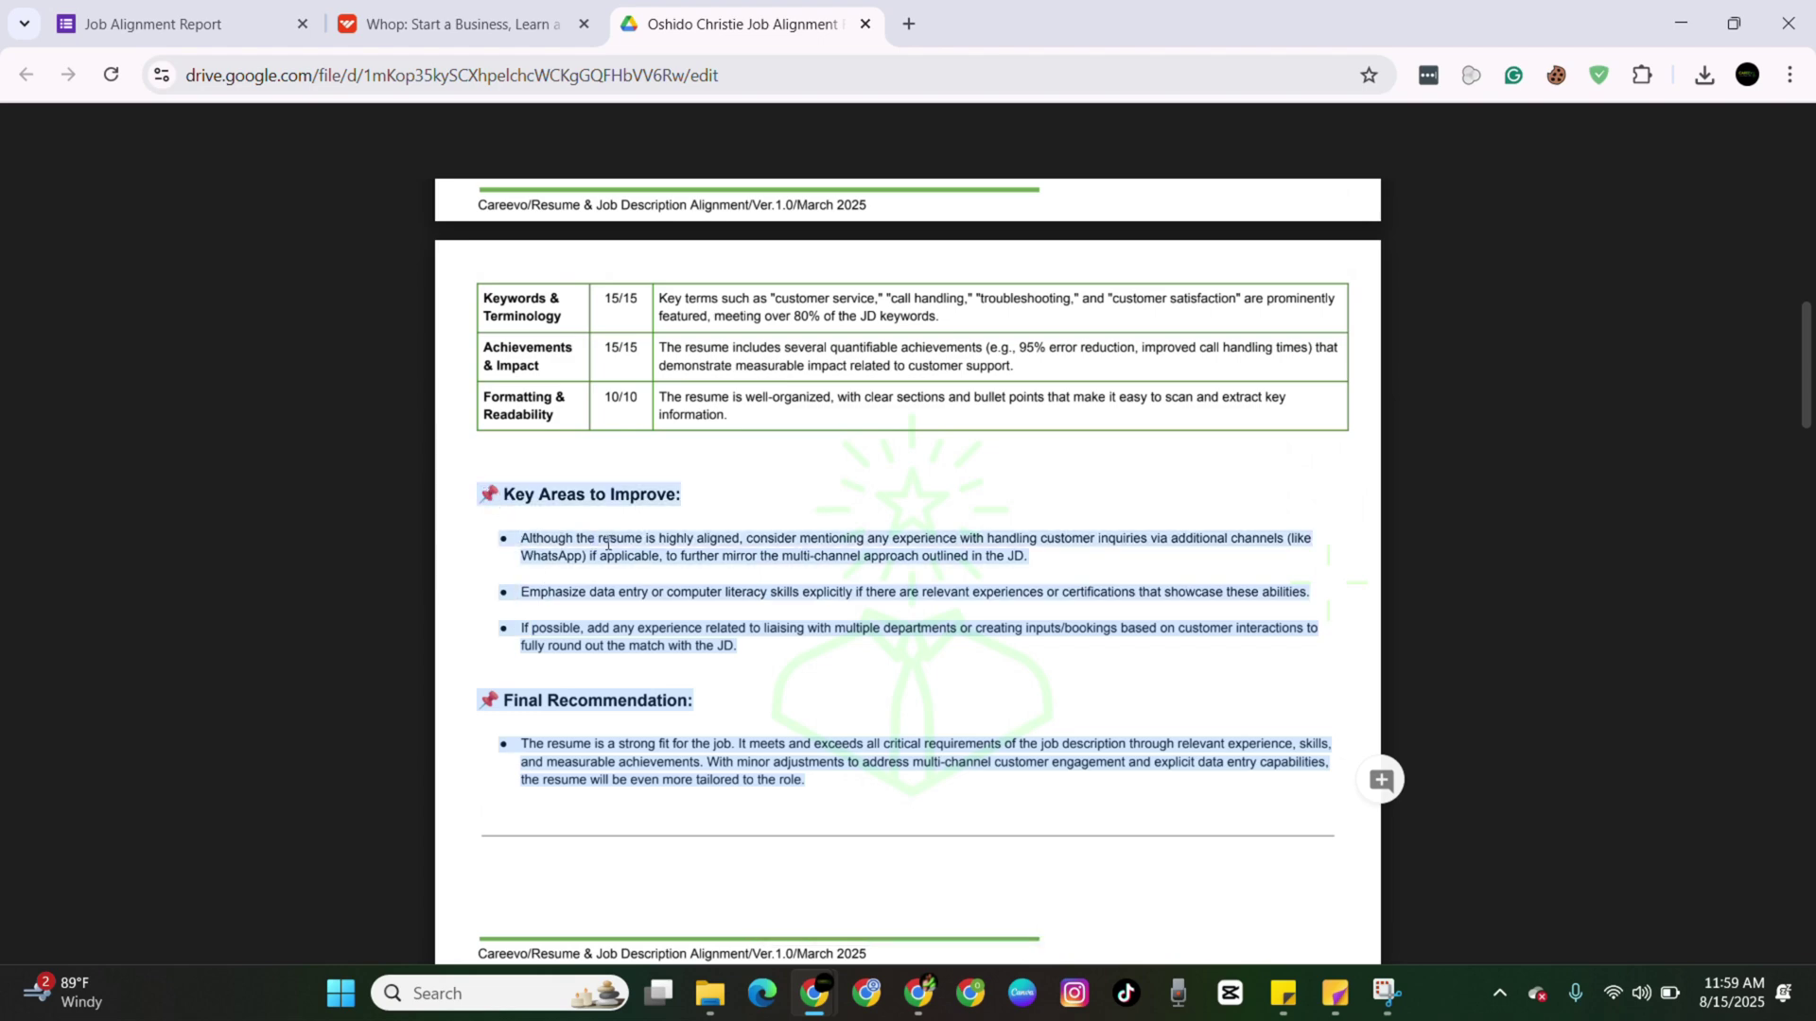
{"action": "scroll", "coordinate": [707, 668], "scroll_direction": "down", "scroll_amount": 1}
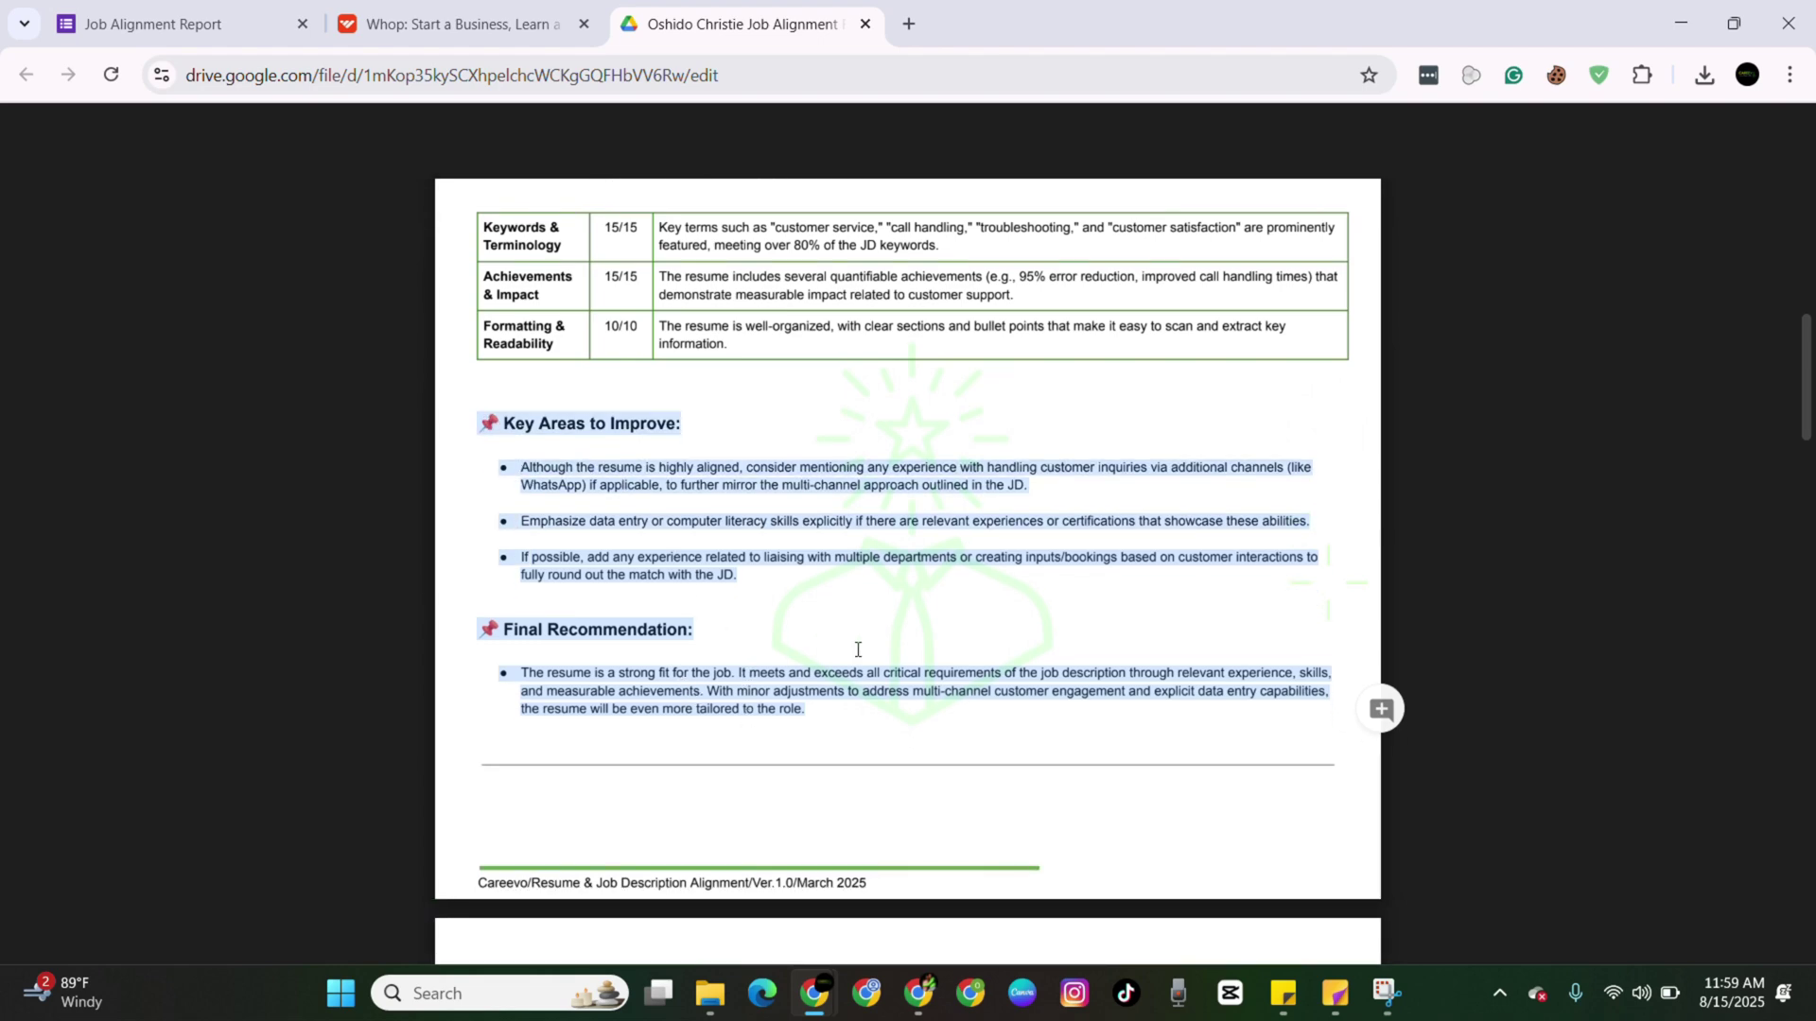
{"action": "scroll", "coordinate": [858, 649], "scroll_direction": "down", "scroll_amount": 1}
{"action": "scroll", "coordinate": [842, 681], "scroll_direction": "down", "scroll_amount": 6}
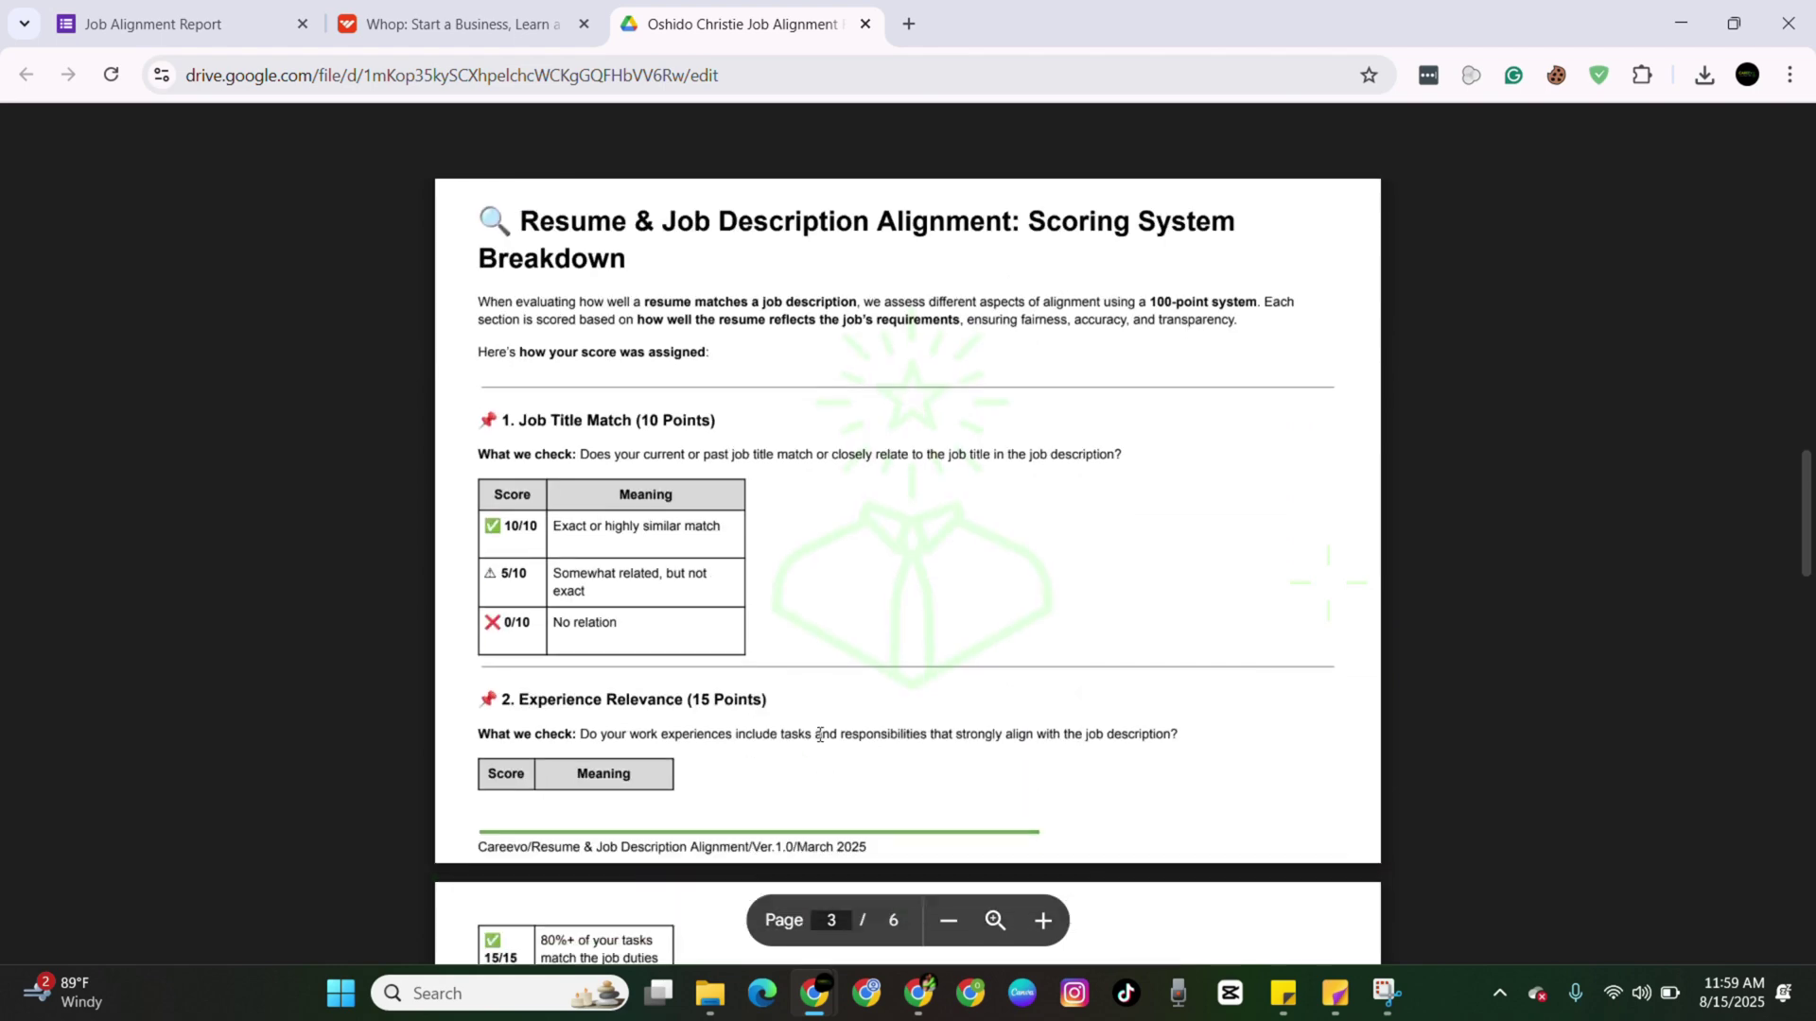
{"action": "scroll", "coordinate": [819, 735], "scroll_direction": "down", "scroll_amount": 20}
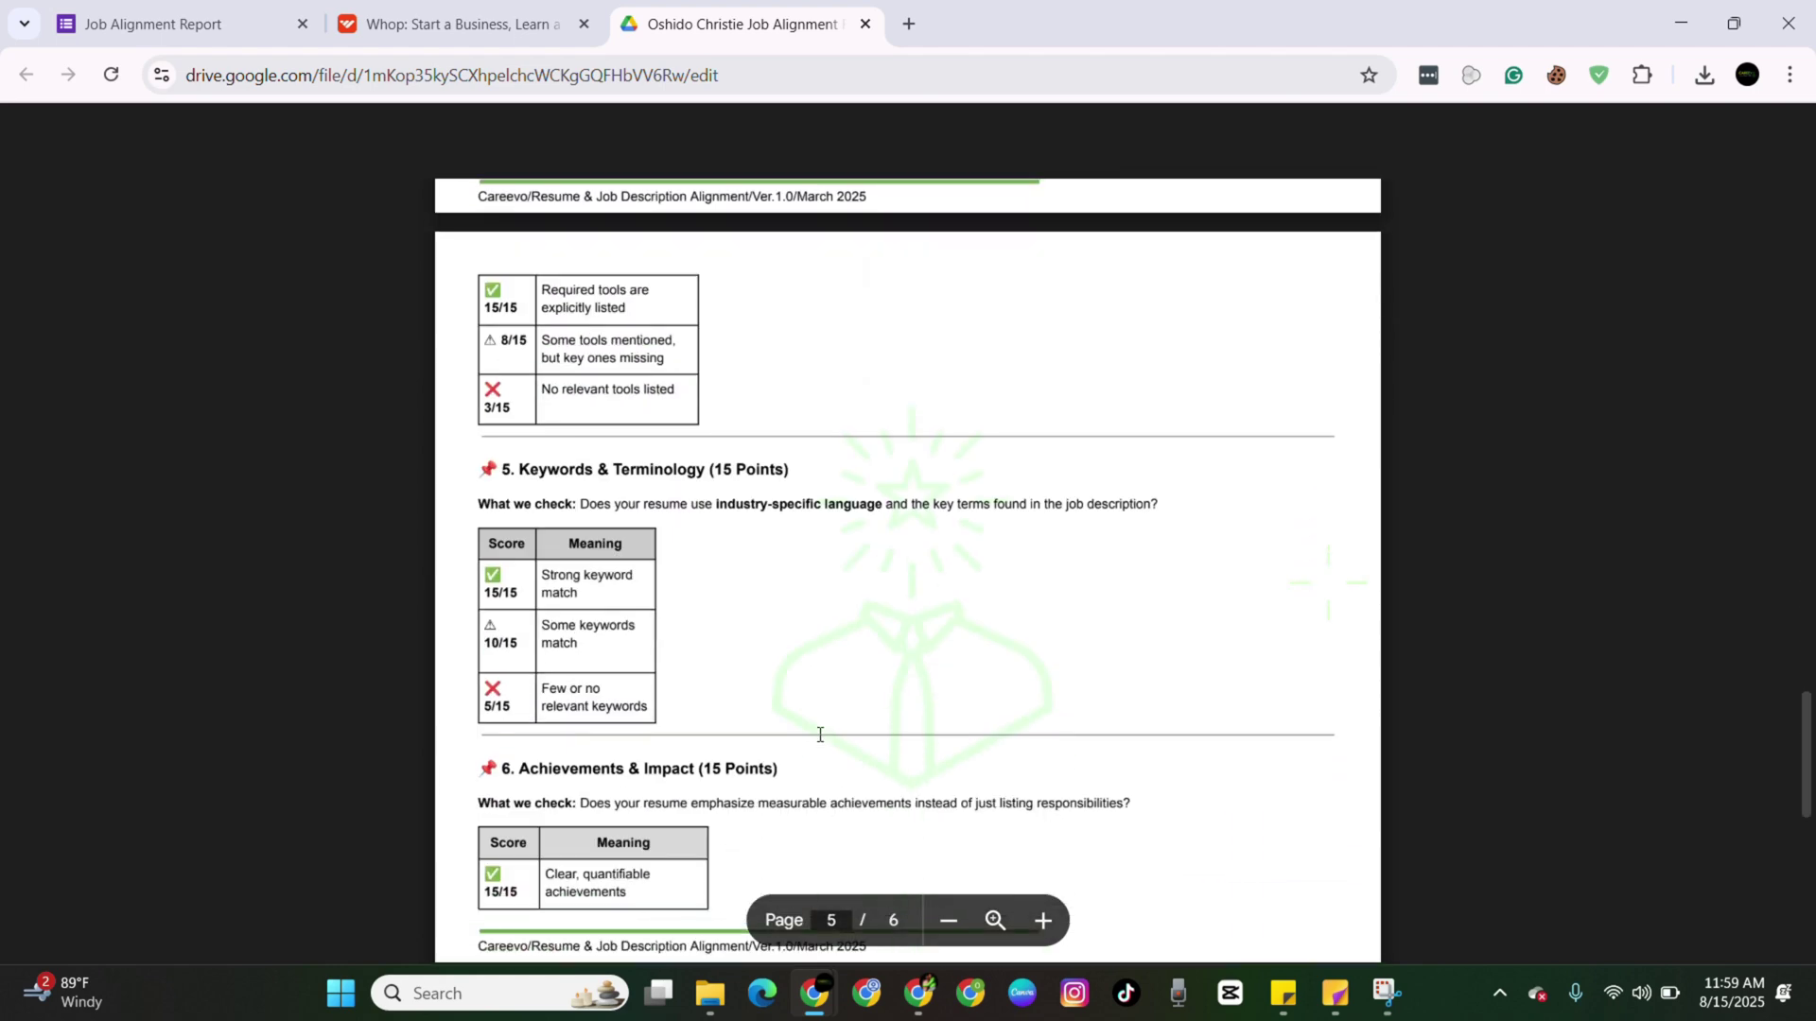
{"action": "scroll", "coordinate": [820, 735], "scroll_direction": "down", "scroll_amount": 1}
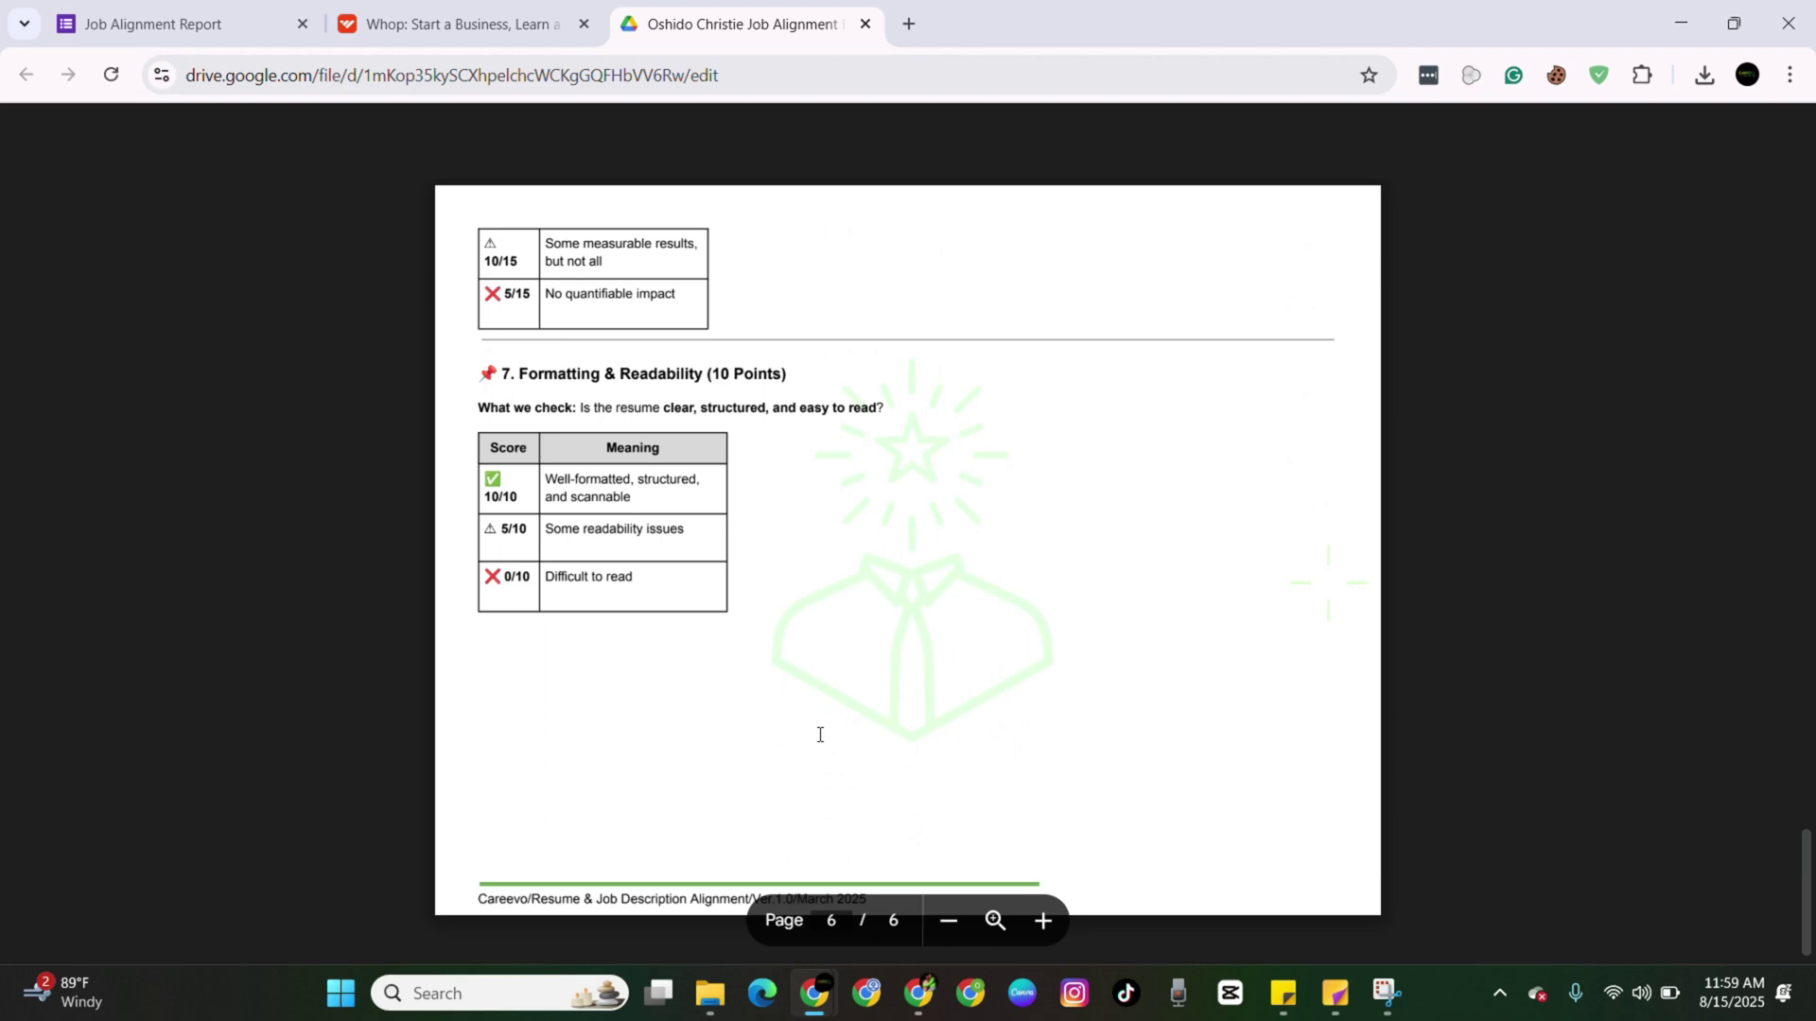
{"action": "scroll", "coordinate": [819, 734], "scroll_direction": "up", "scroll_amount": 20}
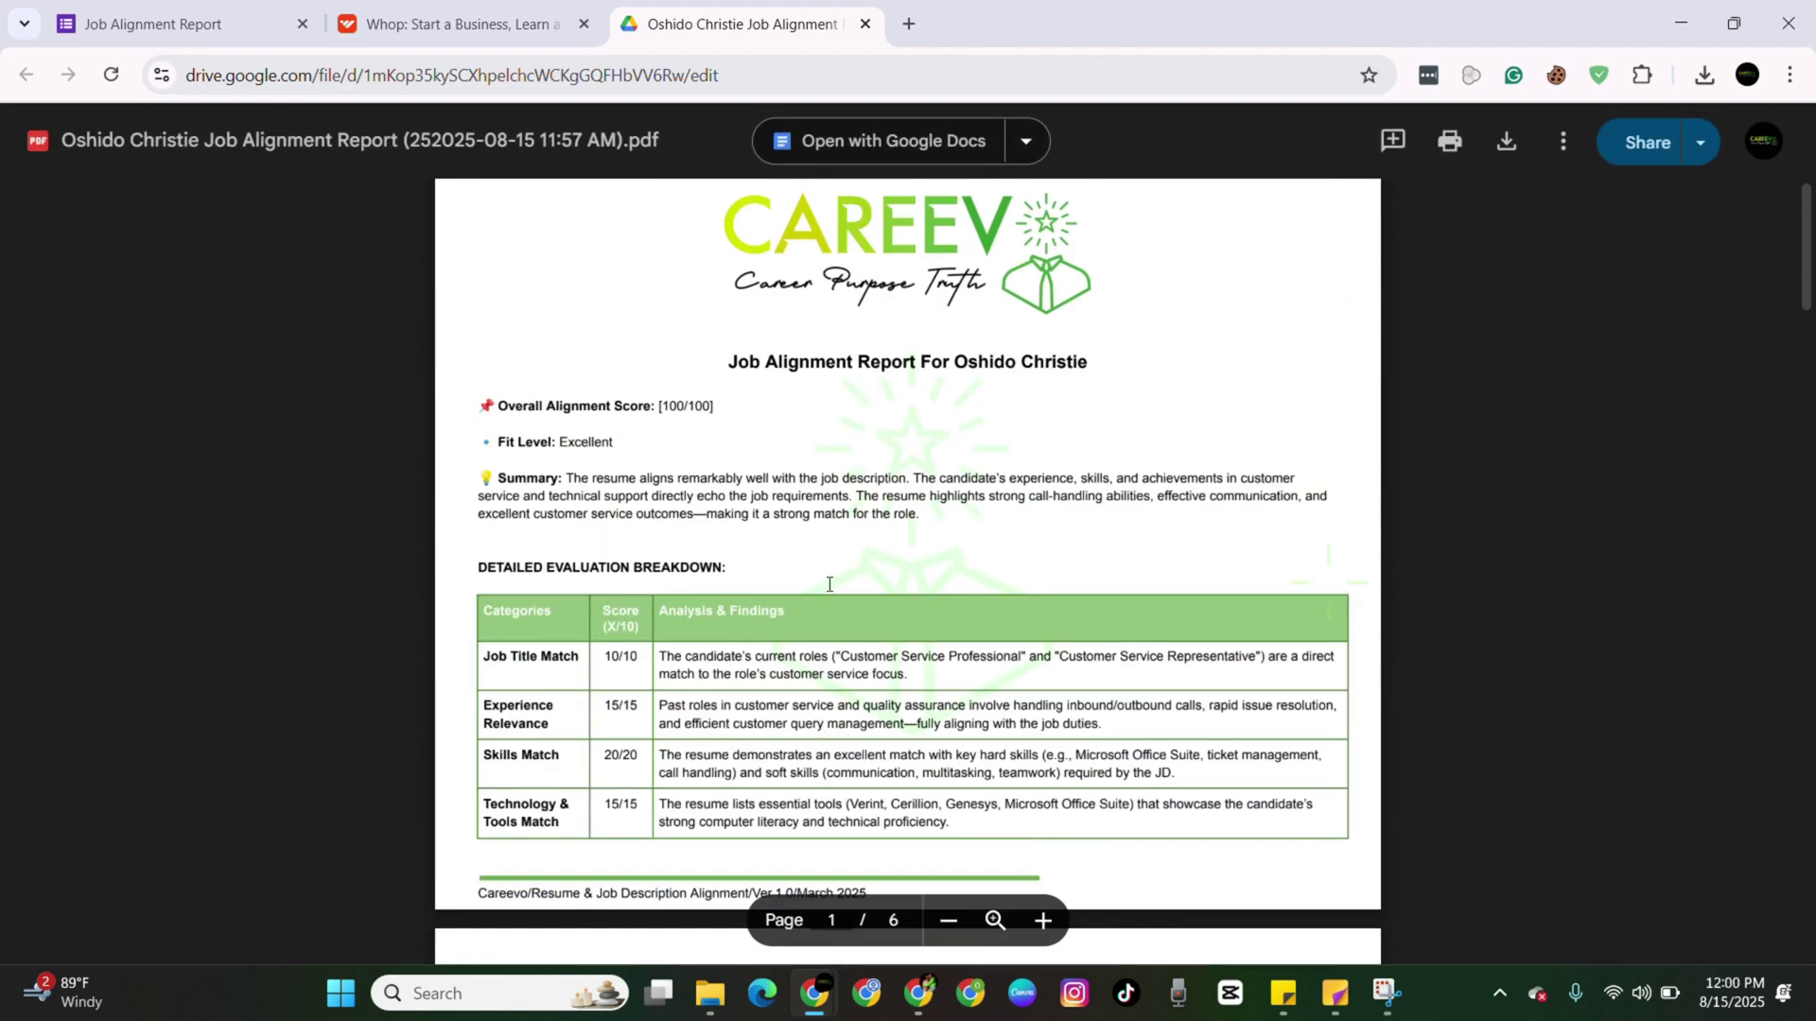
{"action": "scroll", "coordinate": [828, 587], "scroll_direction": "down", "scroll_amount": 3}
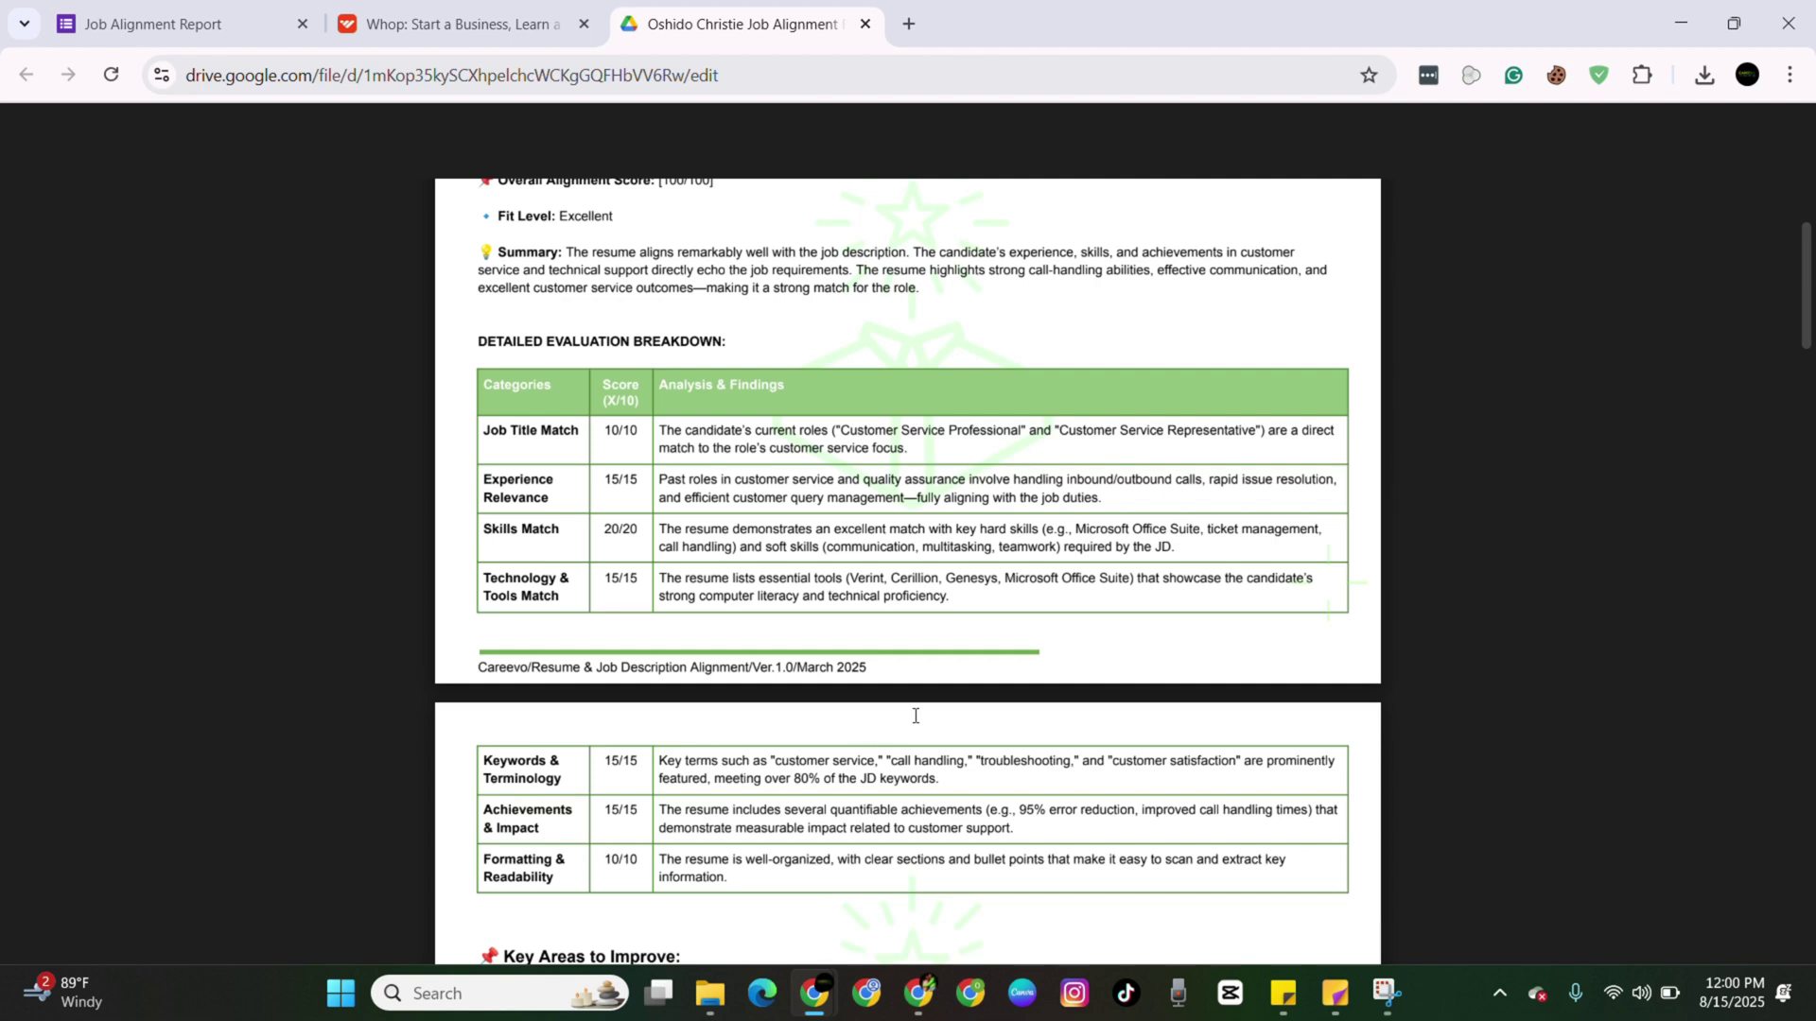
{"action": "scroll", "coordinate": [916, 716], "scroll_direction": "up", "scroll_amount": 3}
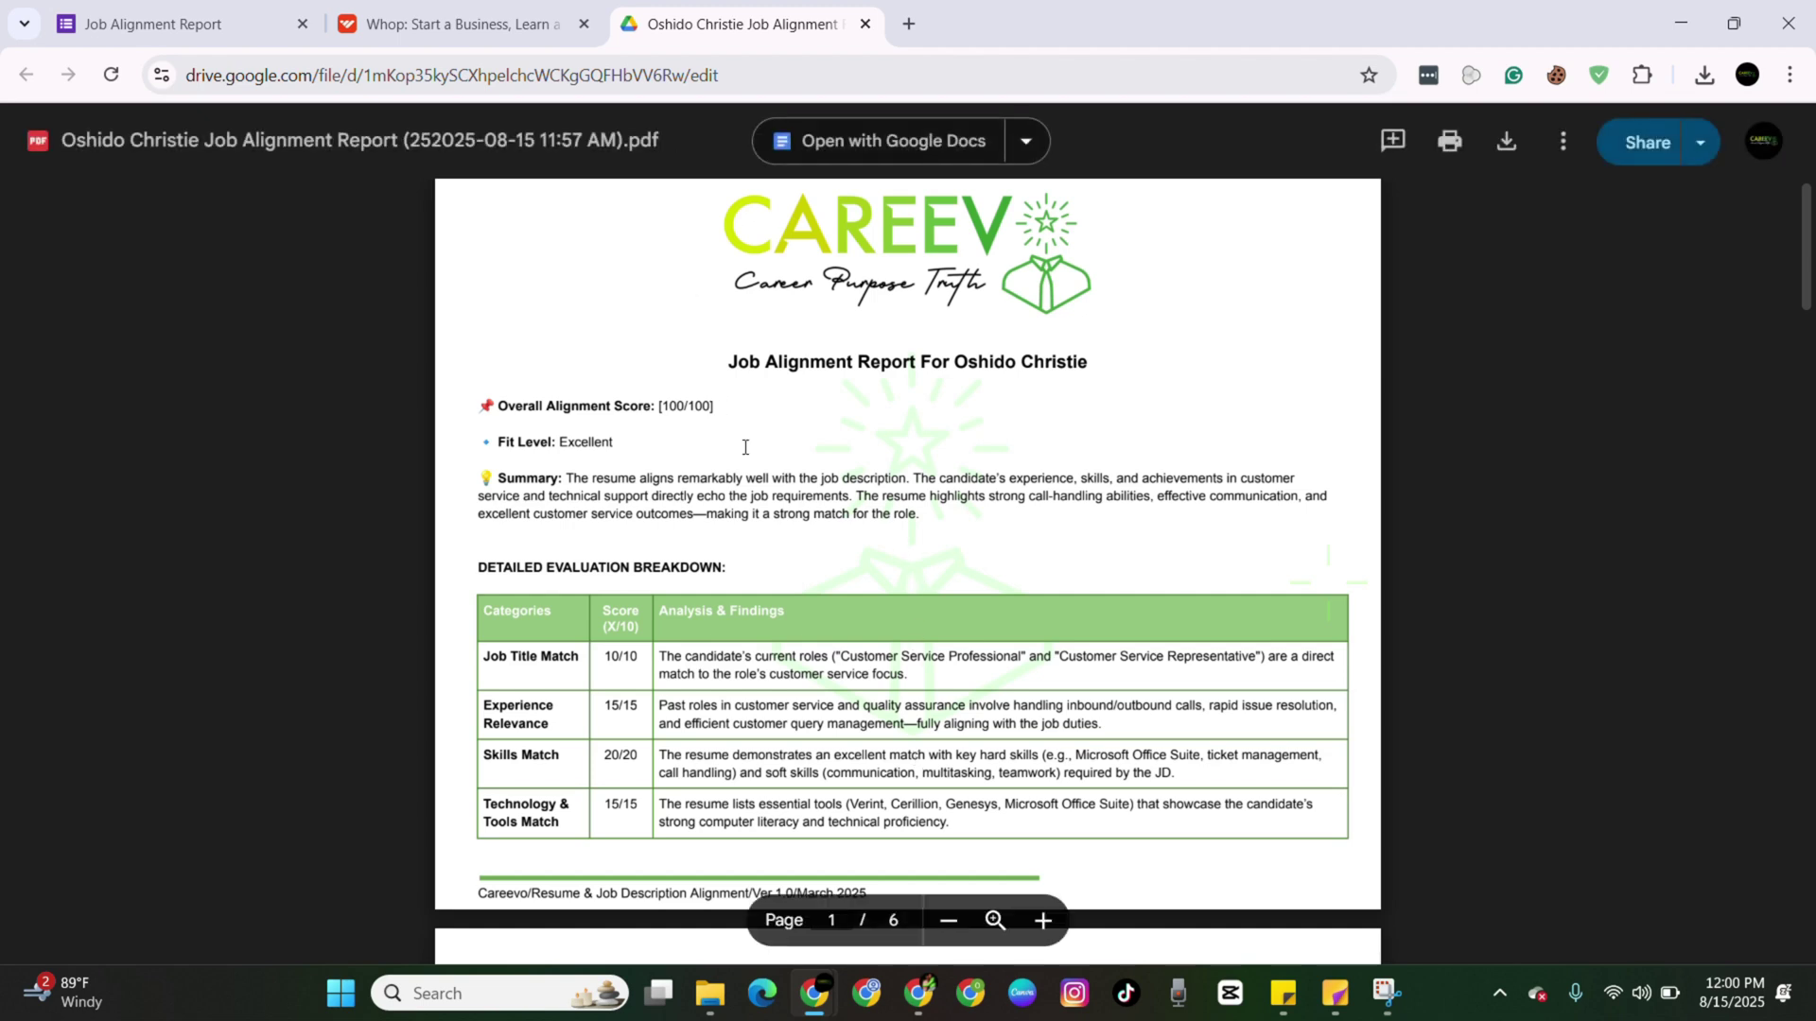
{"action": "scroll", "coordinate": [744, 447], "scroll_direction": "down", "scroll_amount": 1}
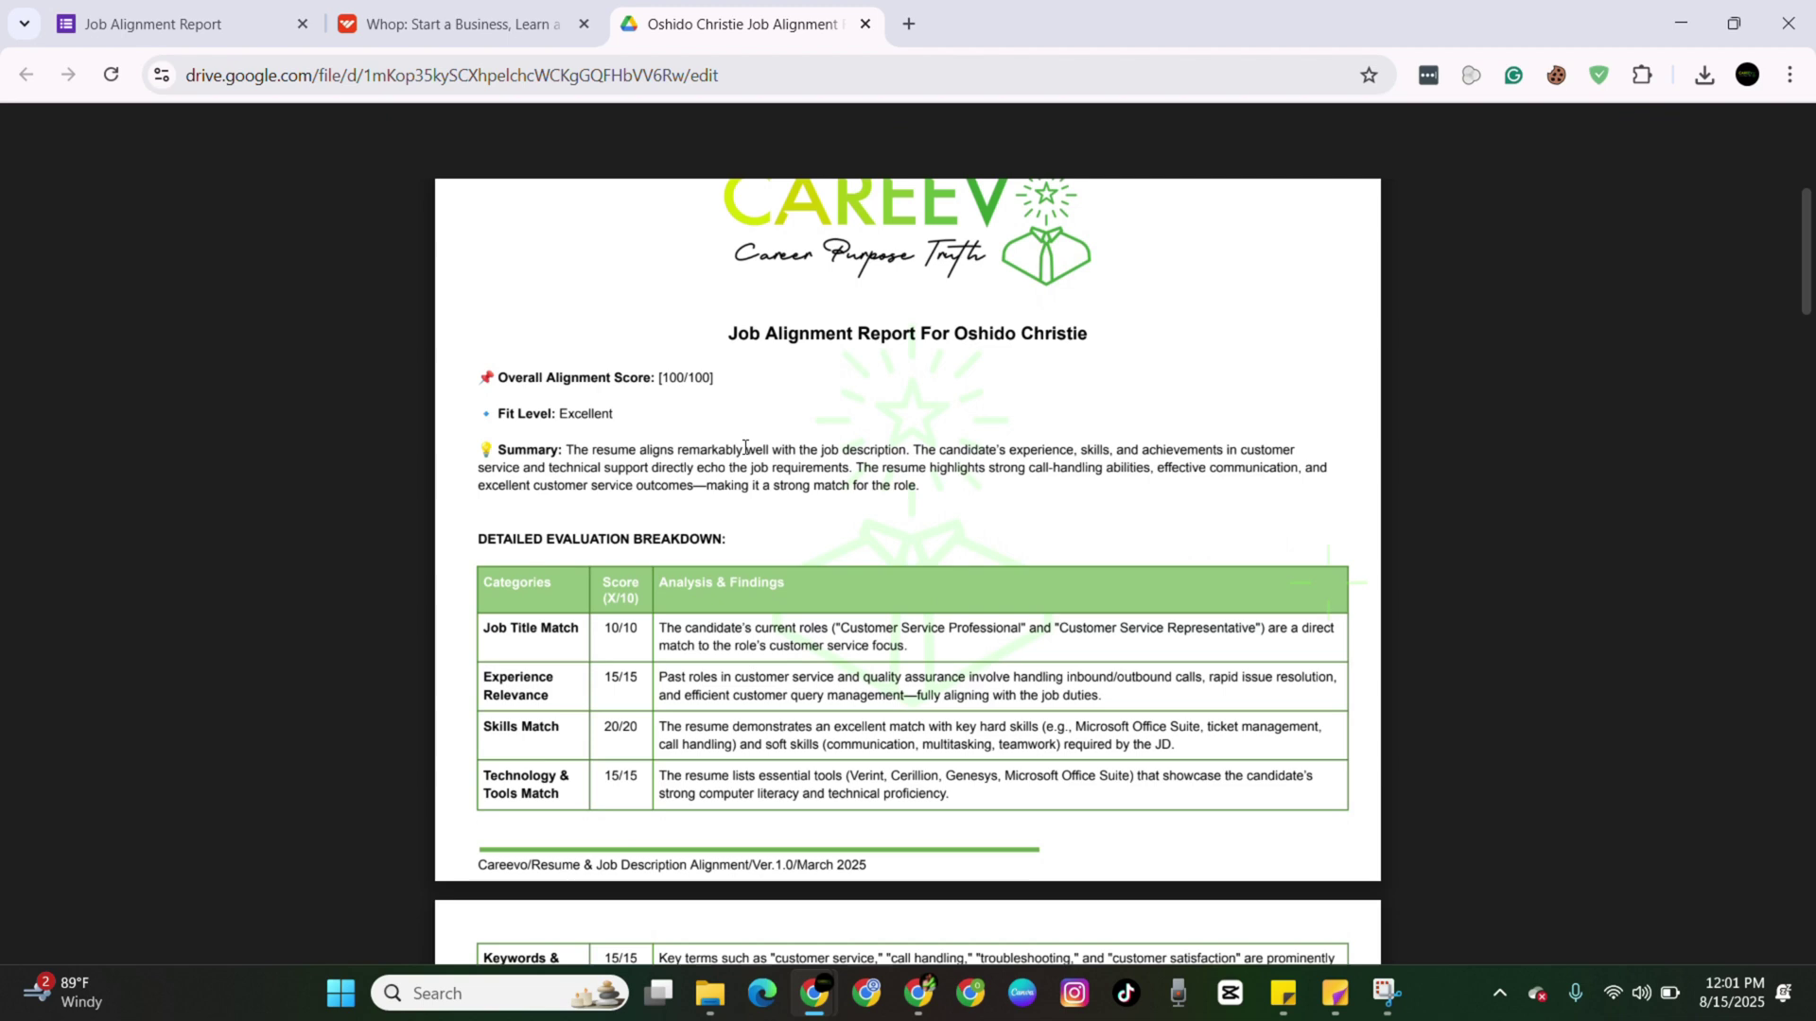
{"action": "scroll", "coordinate": [744, 448], "scroll_direction": "up", "scroll_amount": 1}
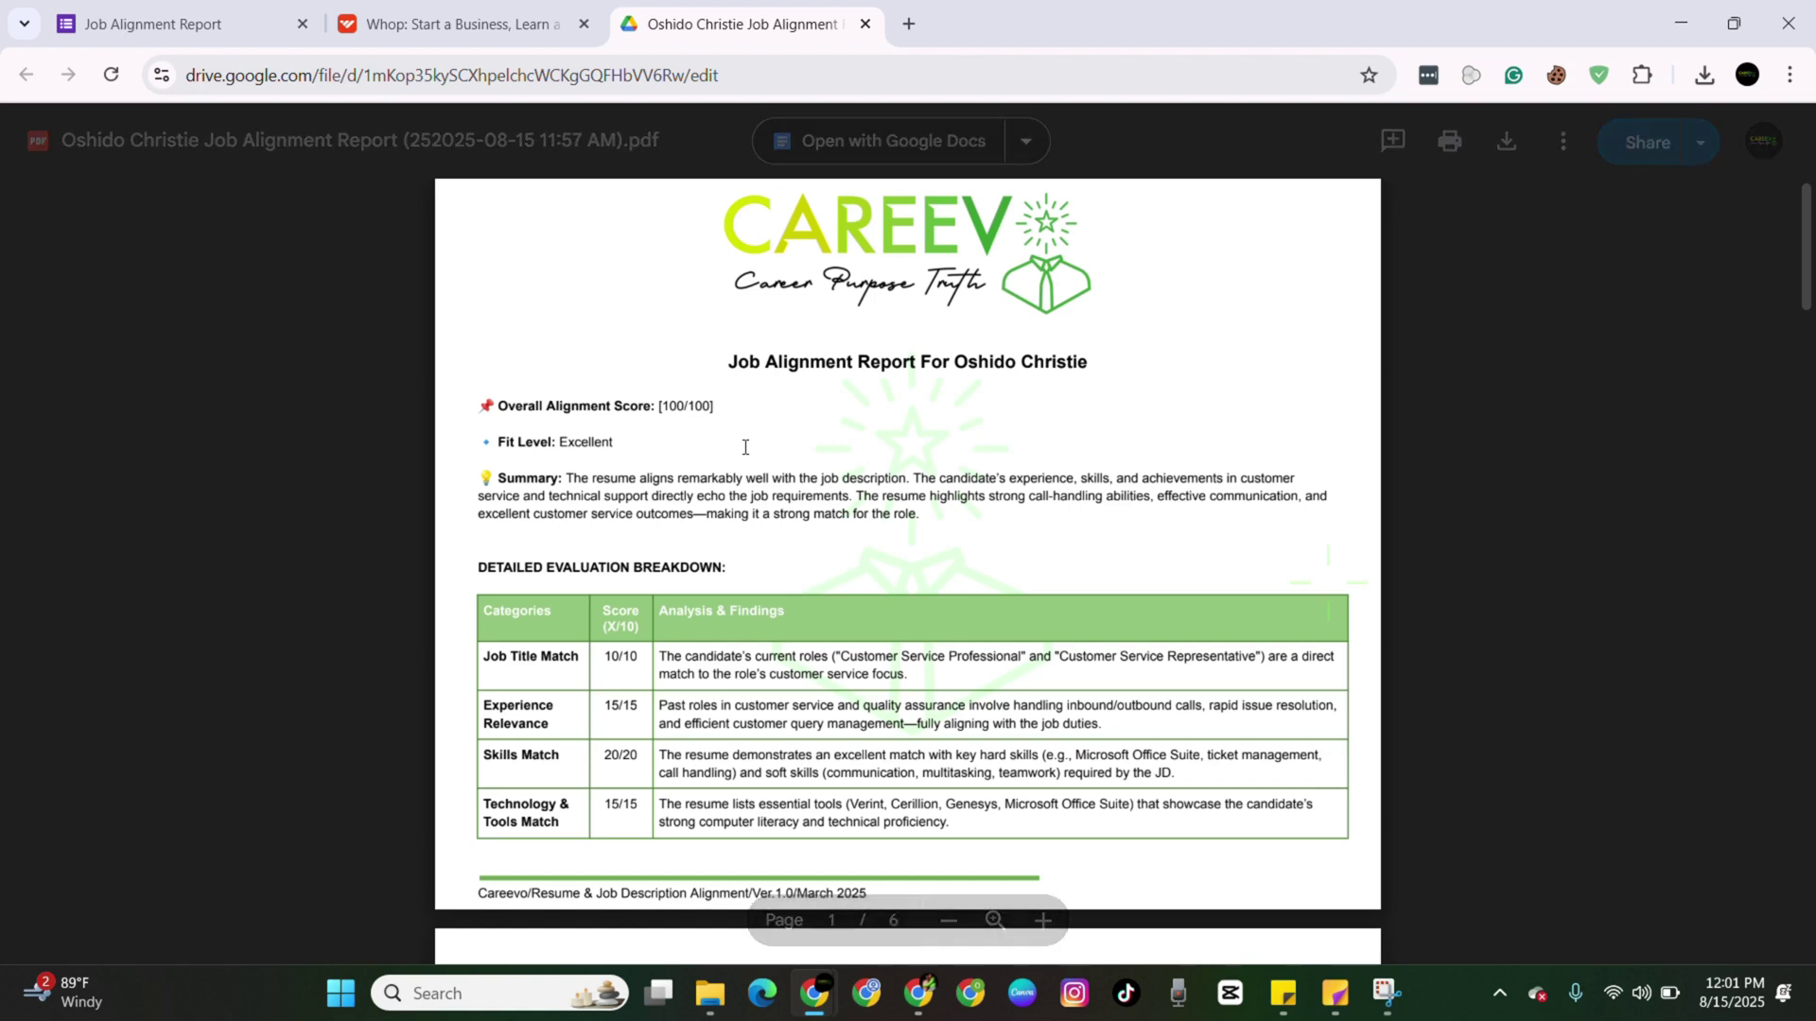